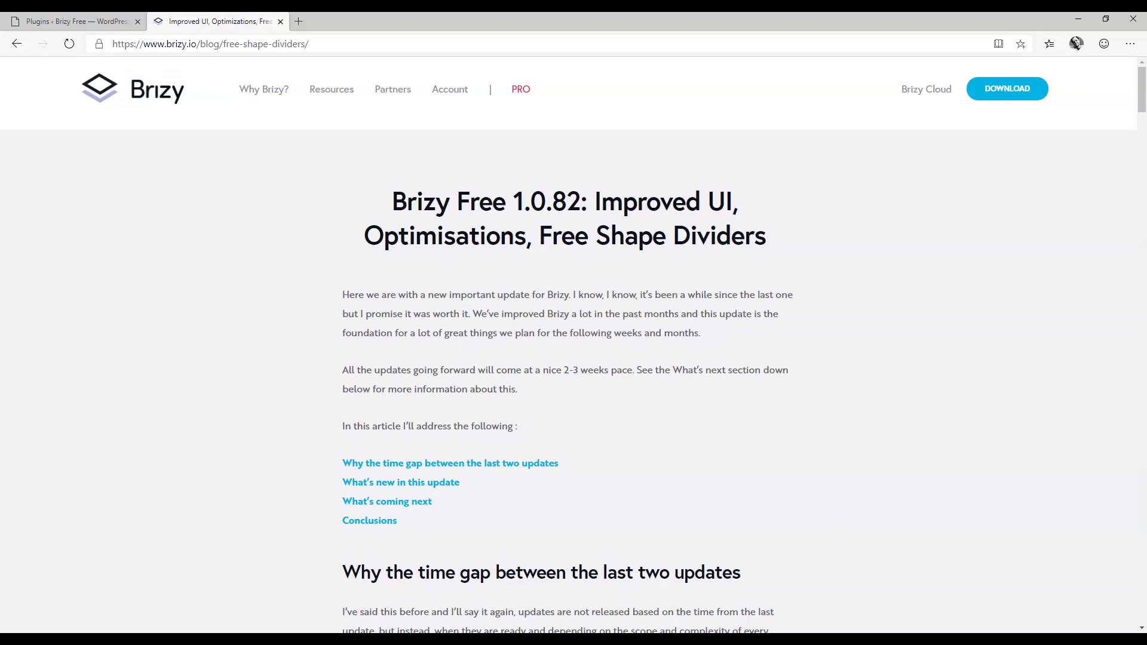
# Update Brizy to 1.0.82 and create a page titled 'Update 1.0.82' to edit in Brizy
pyautogui.click(66, 25)
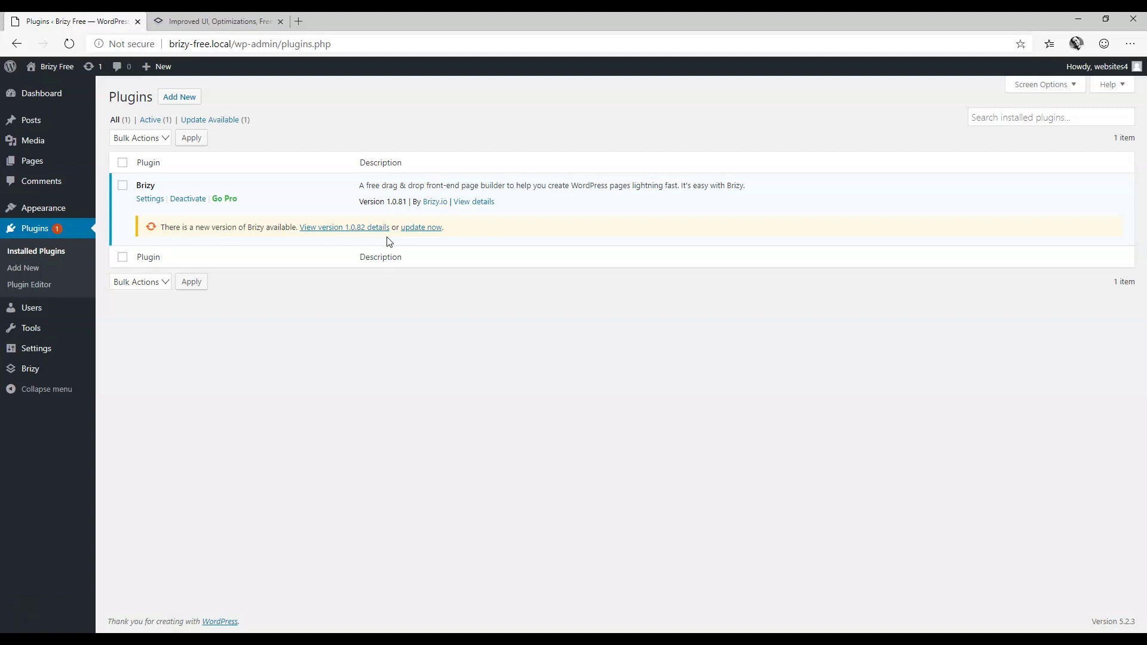
pyautogui.click(421, 228)
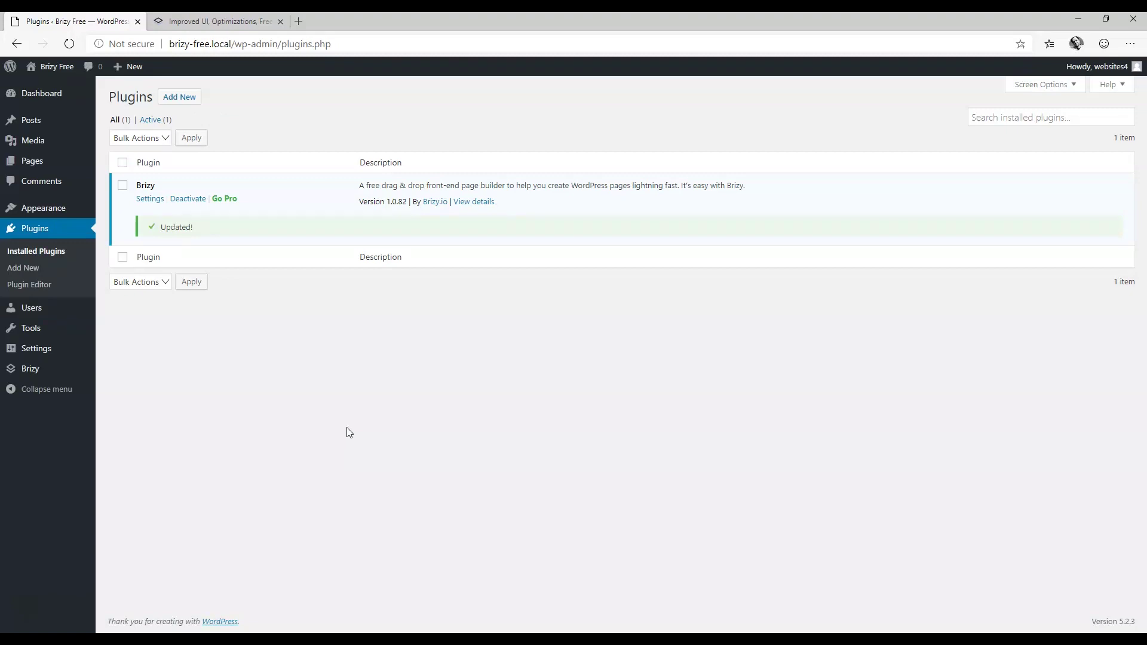
pyautogui.moveTo(49, 160)
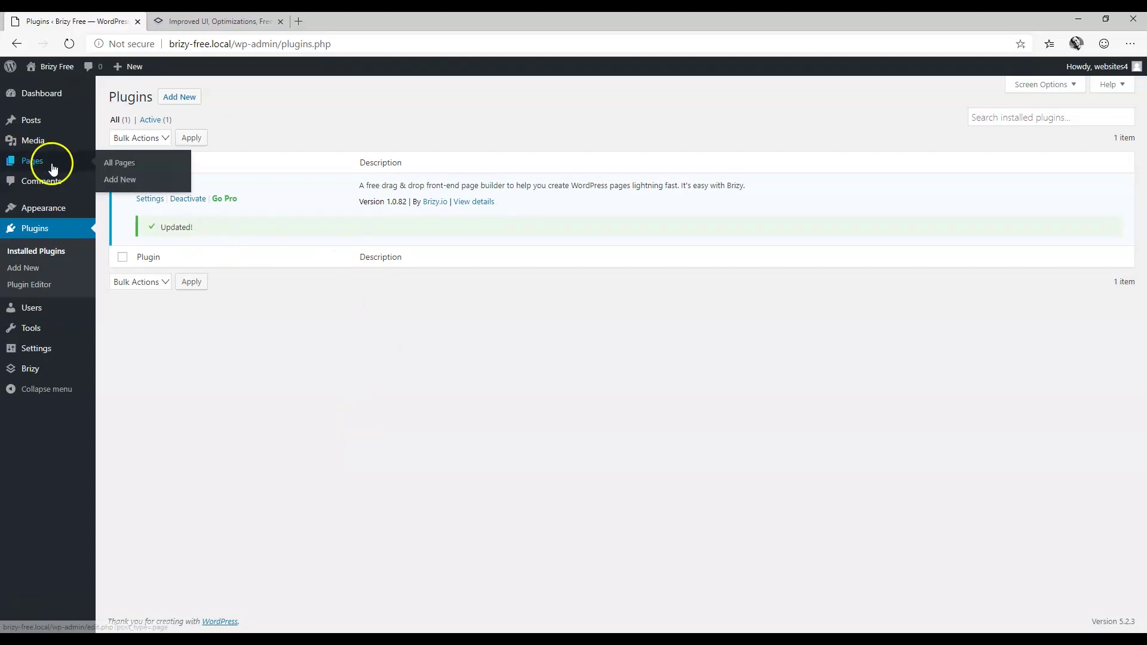
pyautogui.click(123, 181)
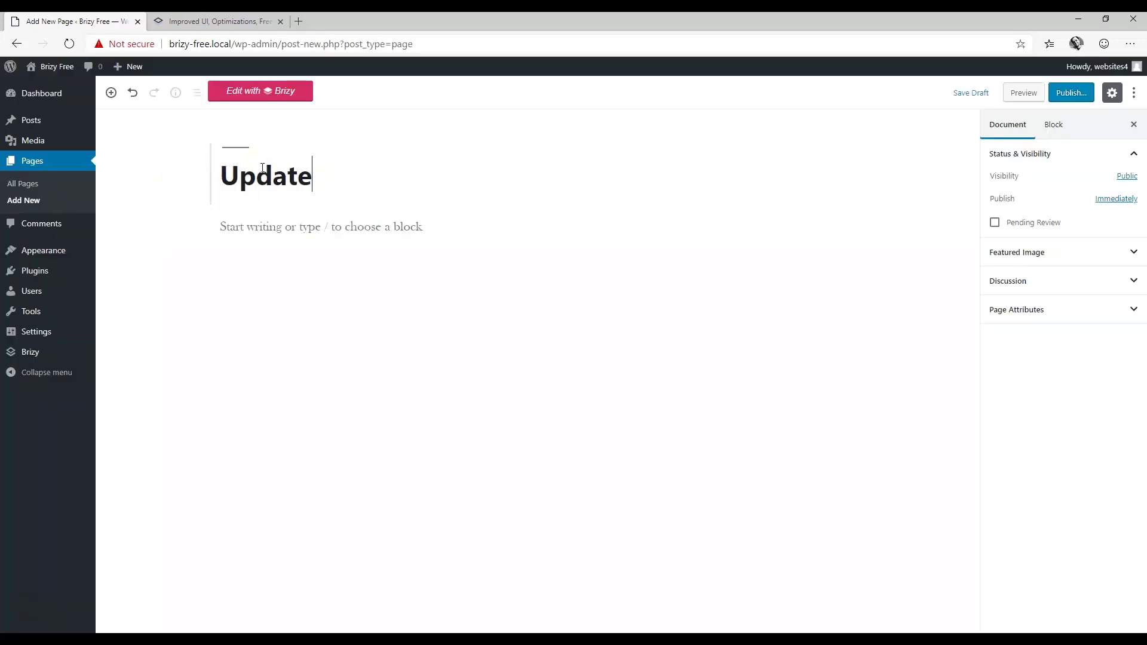
pyautogui.write('.82')
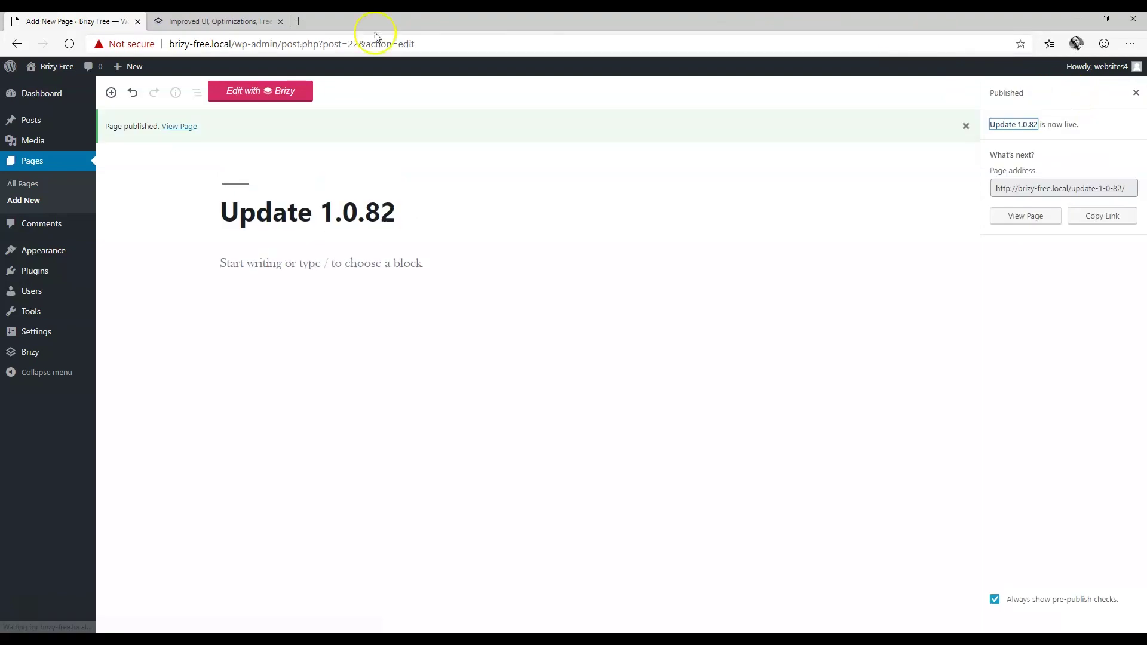
pyautogui.click(261, 91)
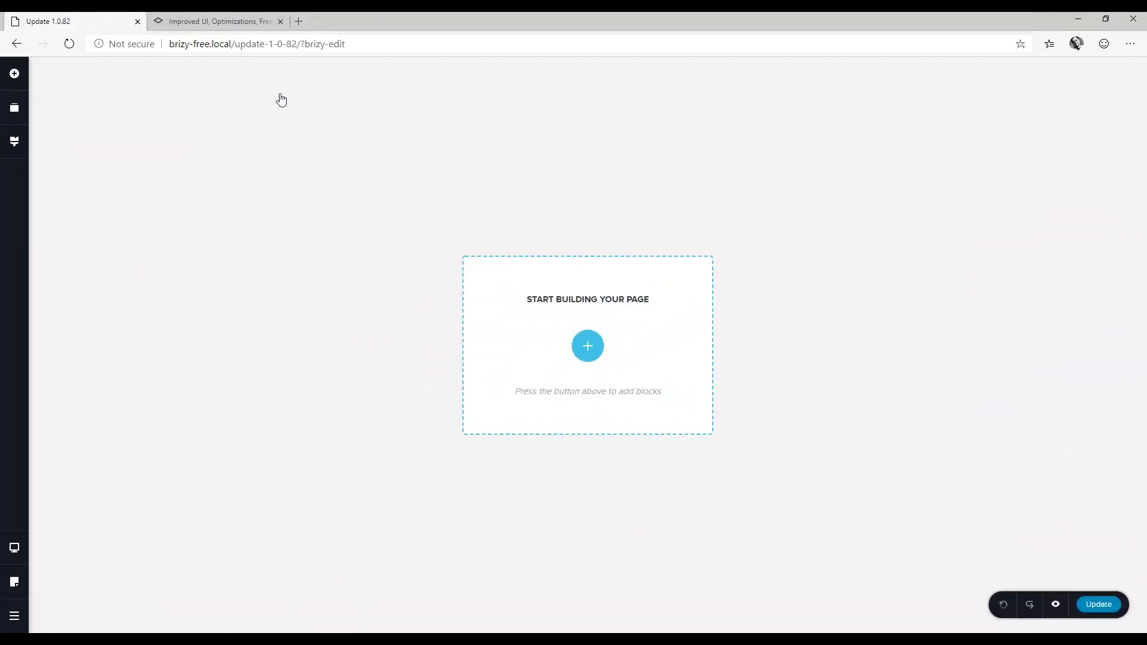
pyautogui.click(588, 345)
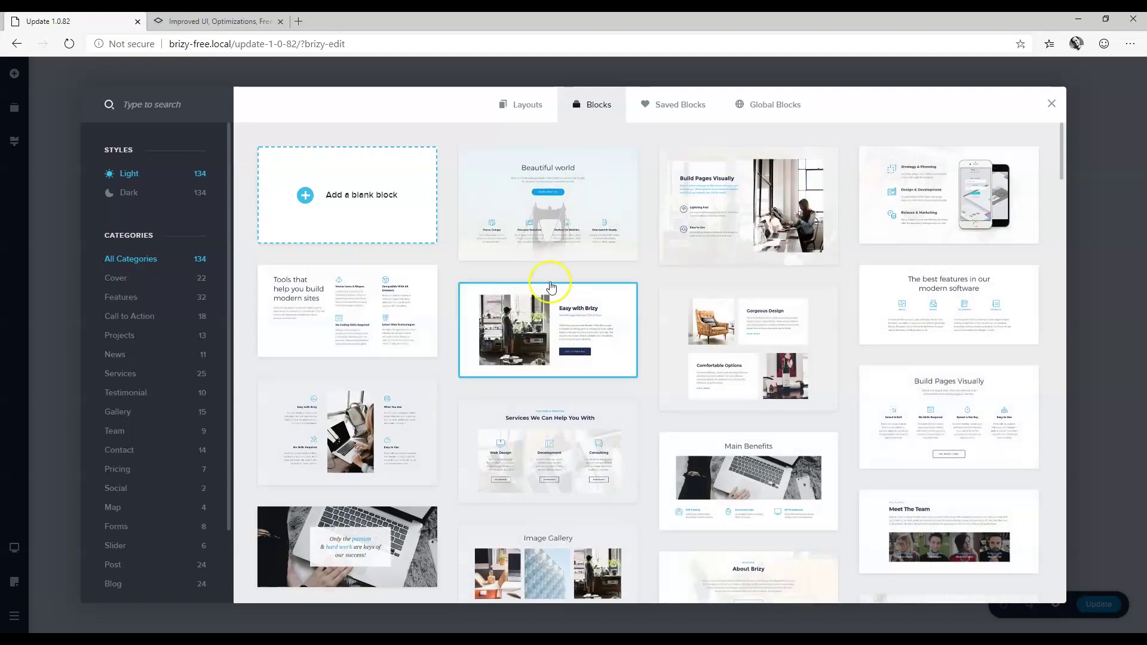
pyautogui.click(530, 105)
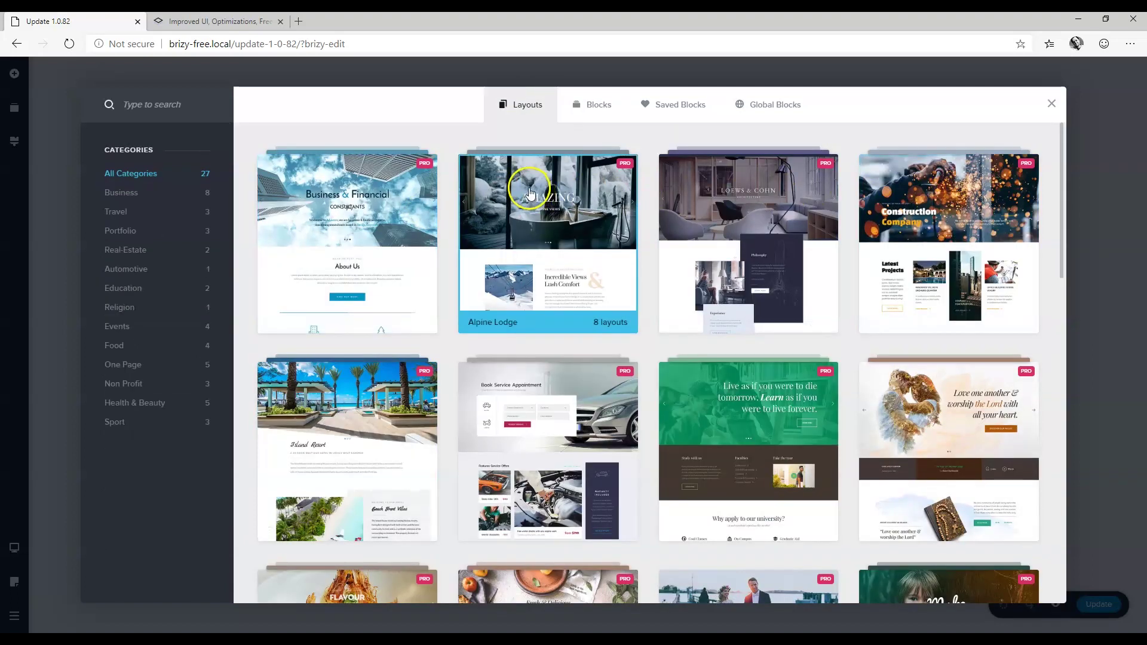
pyautogui.click(599, 113)
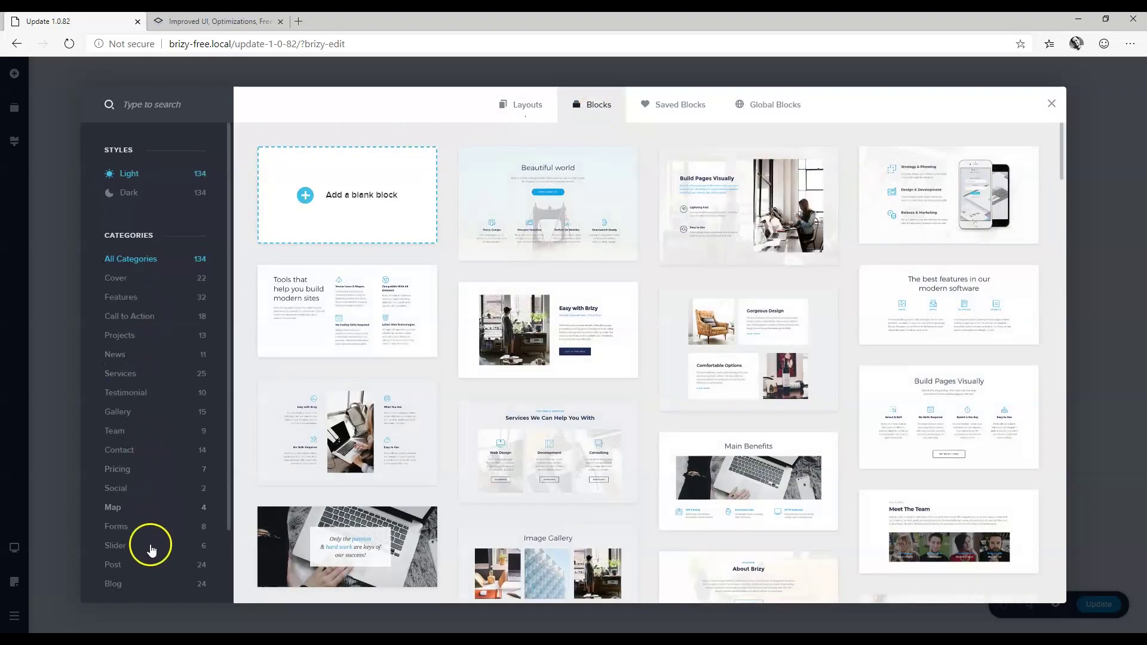
pyautogui.click(128, 584)
pyautogui.click(527, 213)
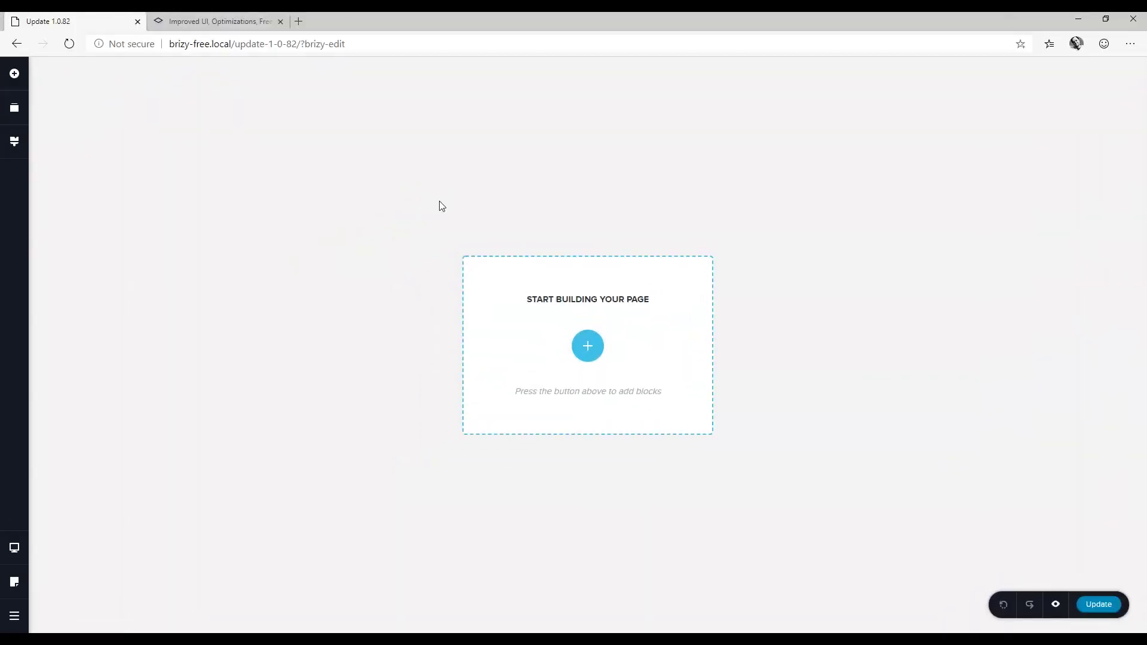
# Hide the SoundCloud element from the Add Elements list, after briefly searching 'tex'
pyautogui.click(14, 75)
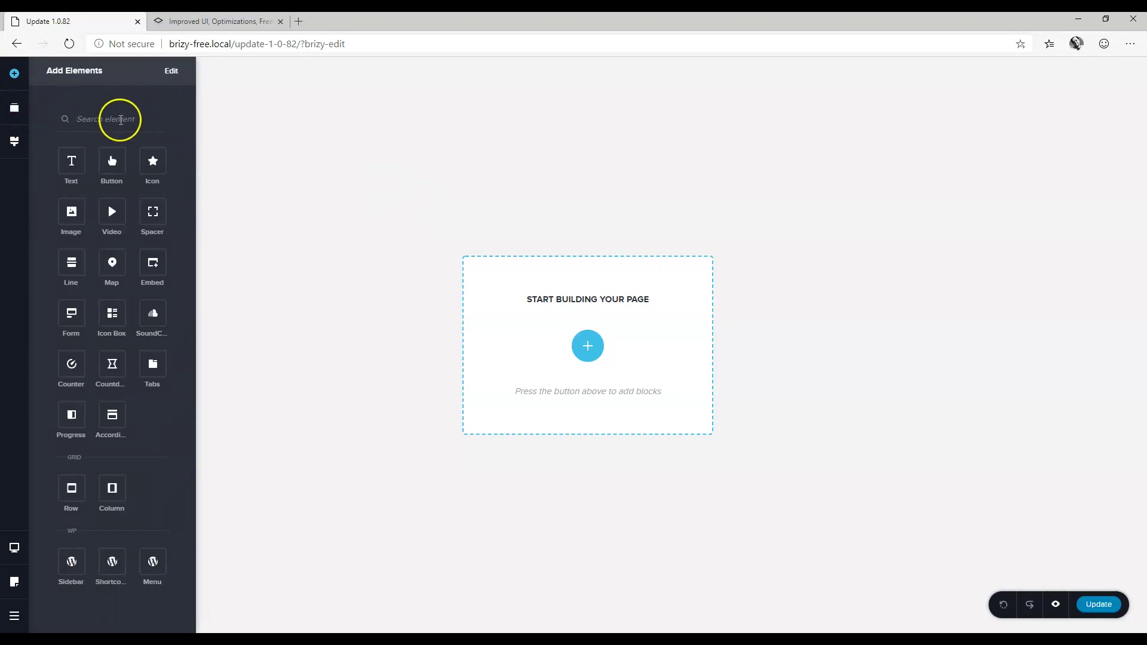
pyautogui.write('text')
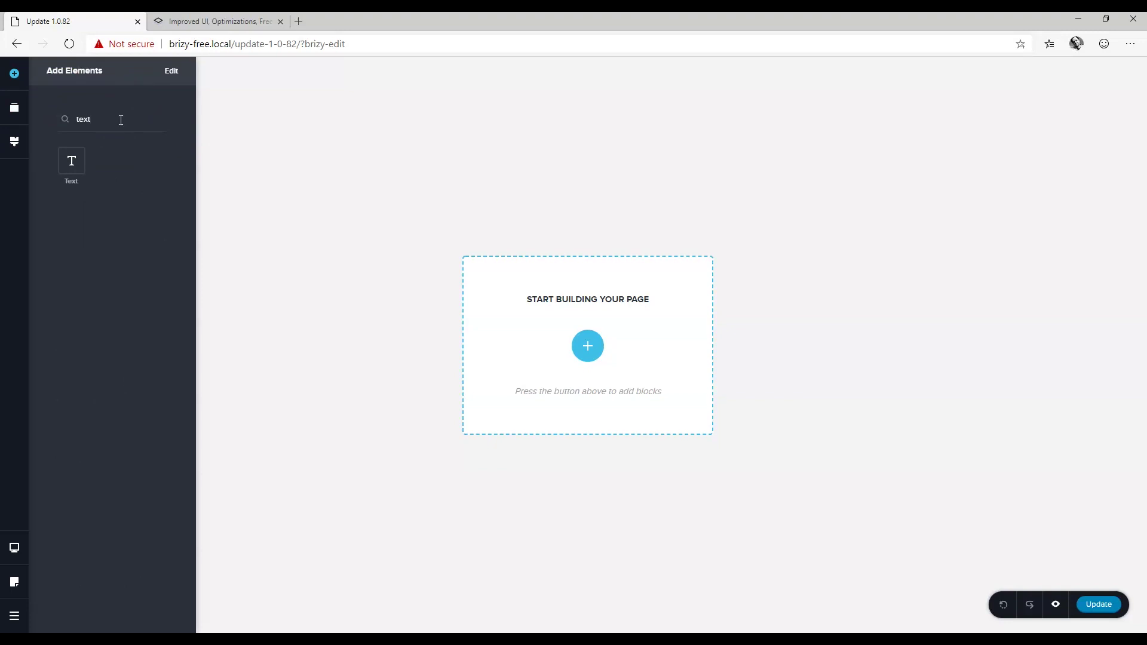
pyautogui.press('BackSpace')
pyautogui.press('BackSpace')
pyautogui.press('BackSpace')
pyautogui.press('BackSpace')
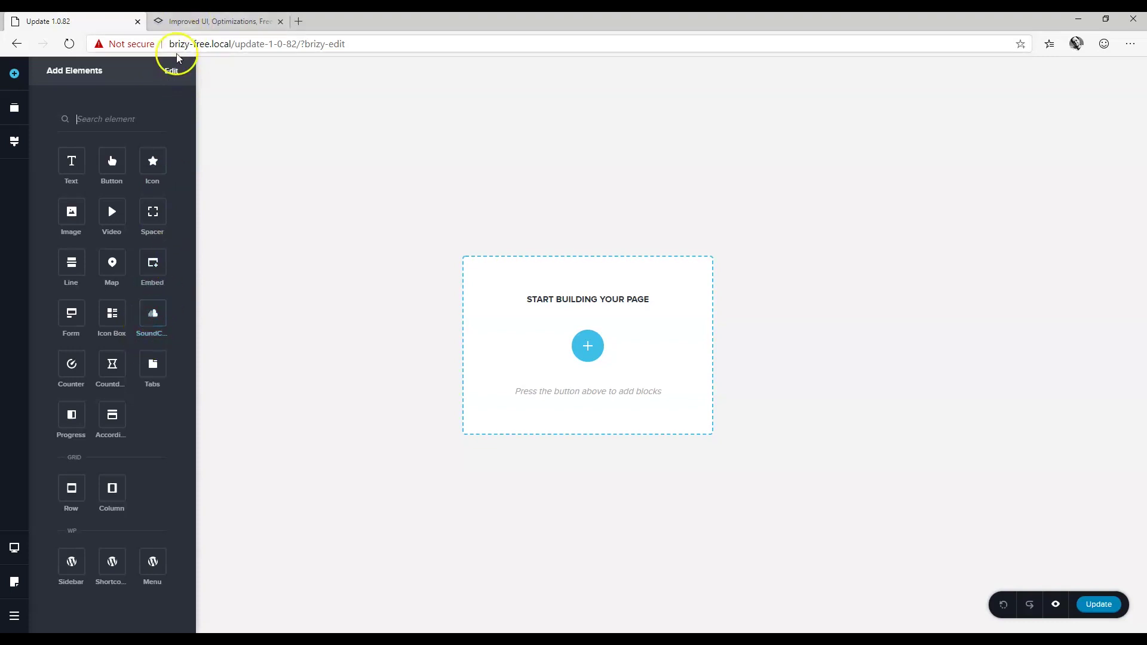
pyautogui.click(172, 71)
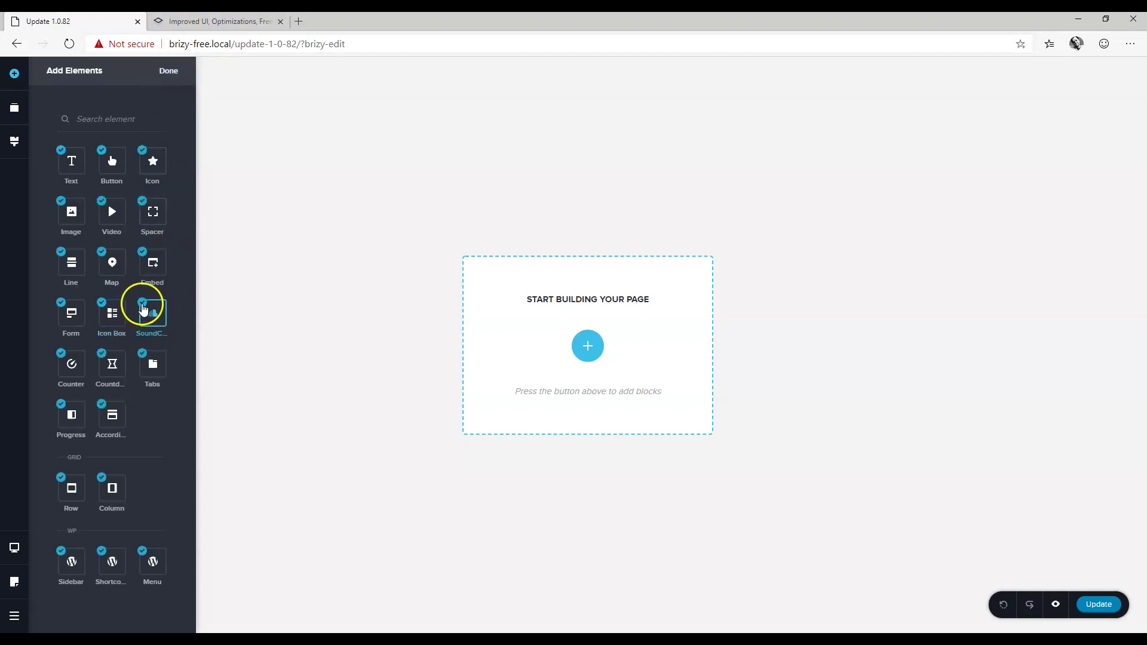
pyautogui.click(142, 302)
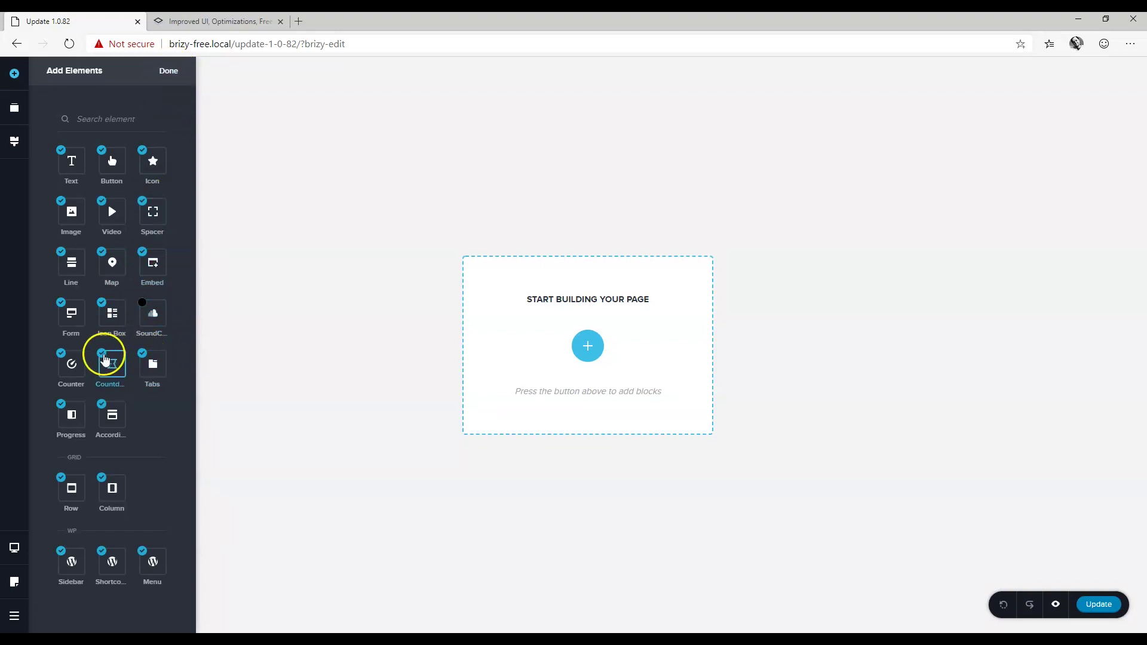
pyautogui.click(168, 71)
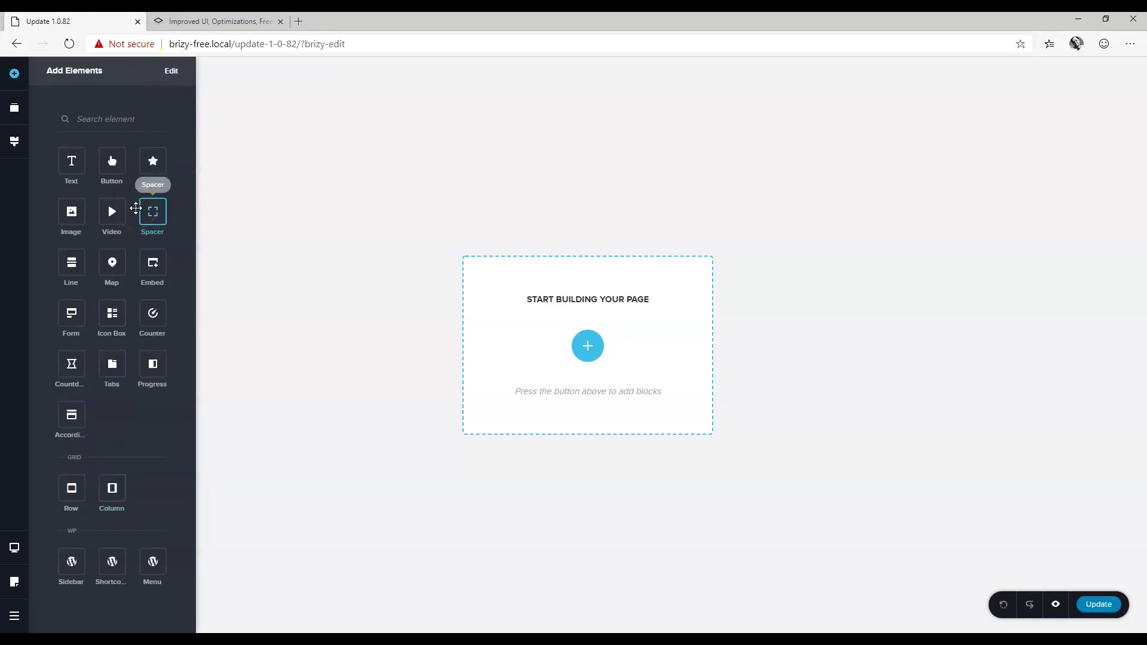
# Insert the Beautiful world block and give it slanted top and bottom dividers
pyautogui.click(588, 345)
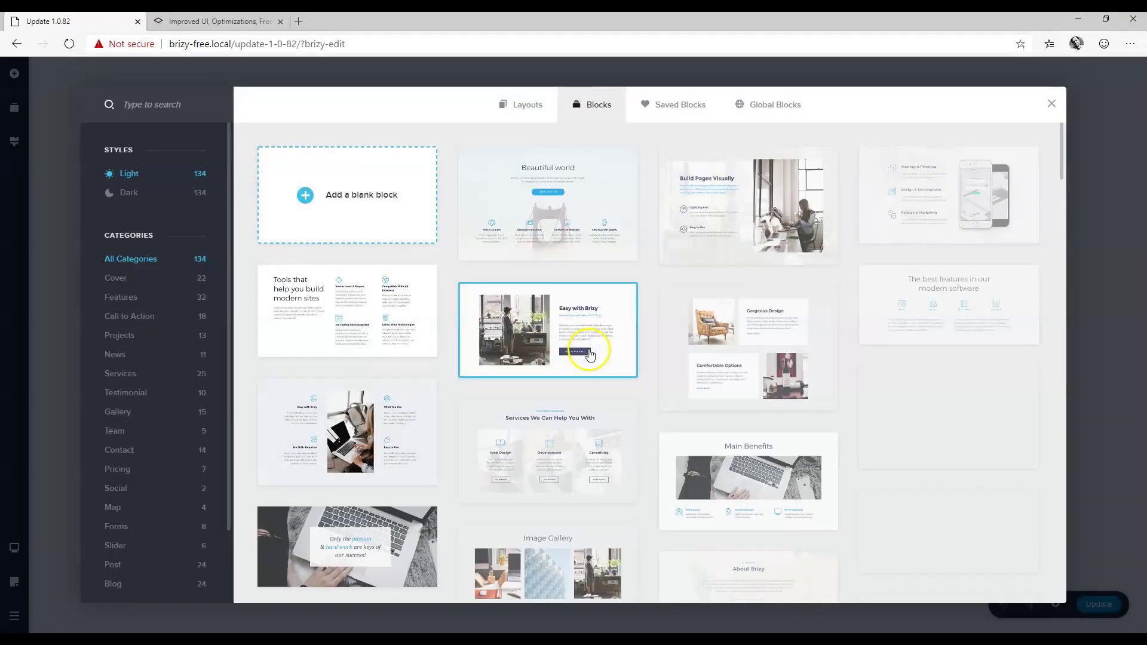
pyautogui.click(589, 353)
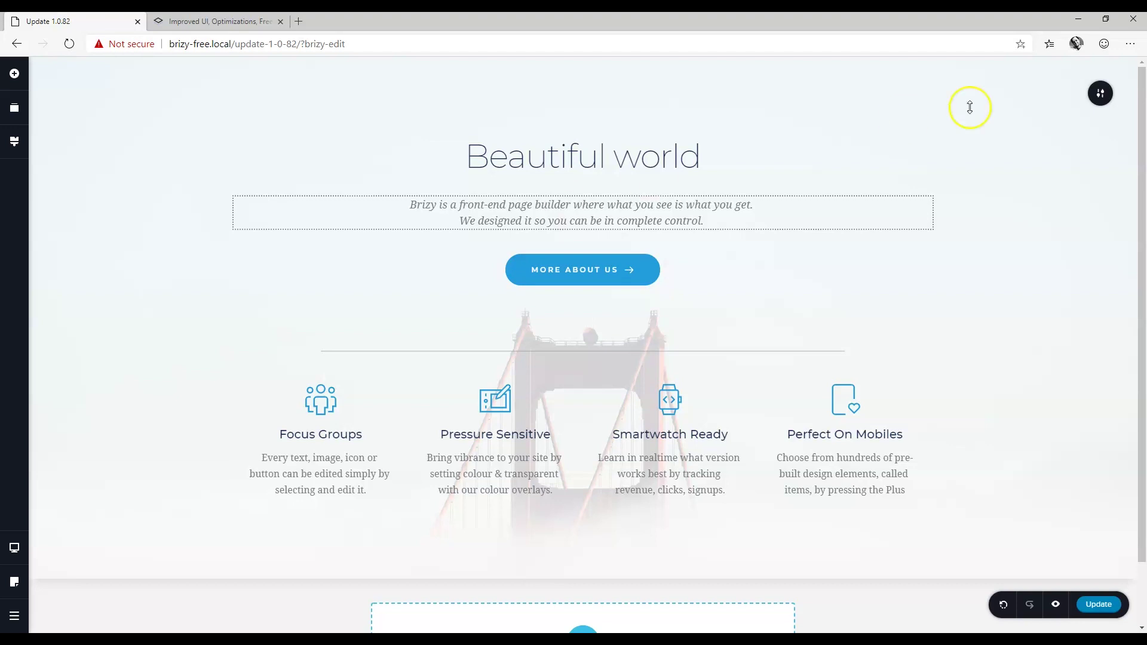
pyautogui.click(1101, 95)
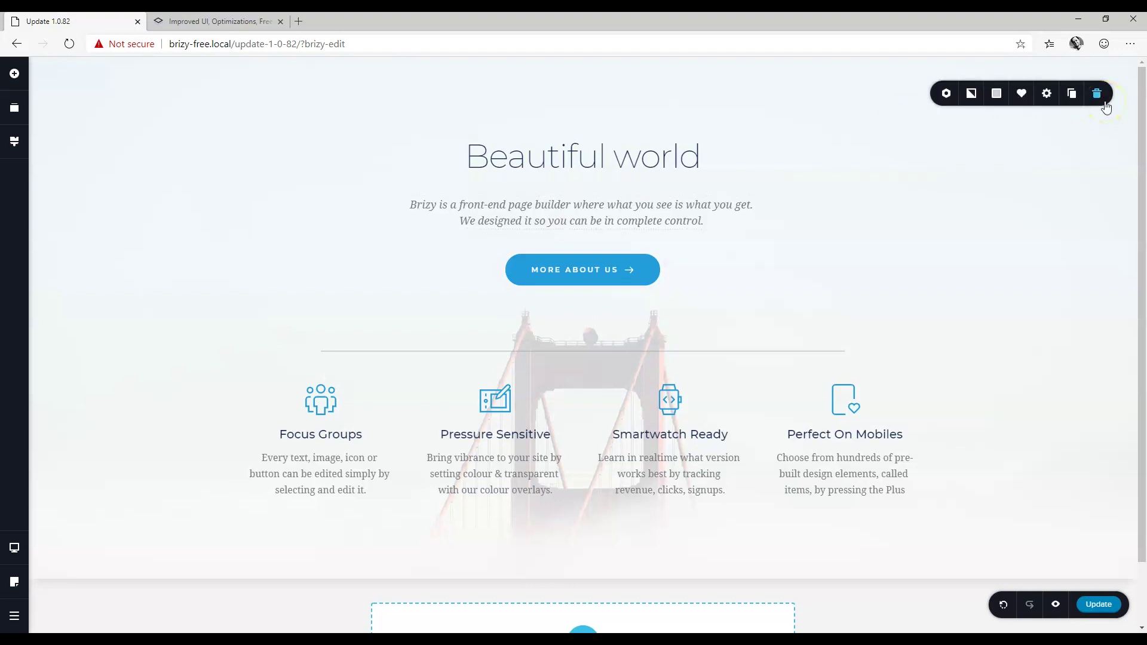
pyautogui.click(1049, 97)
pyautogui.click(1018, 208)
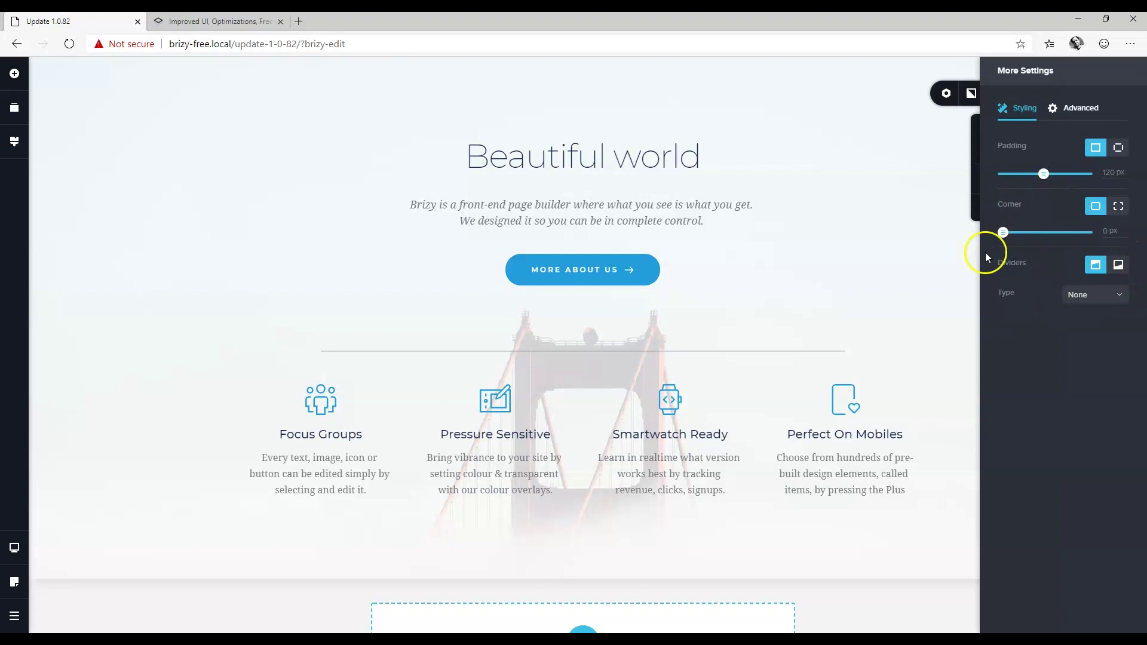
pyautogui.click(1099, 299)
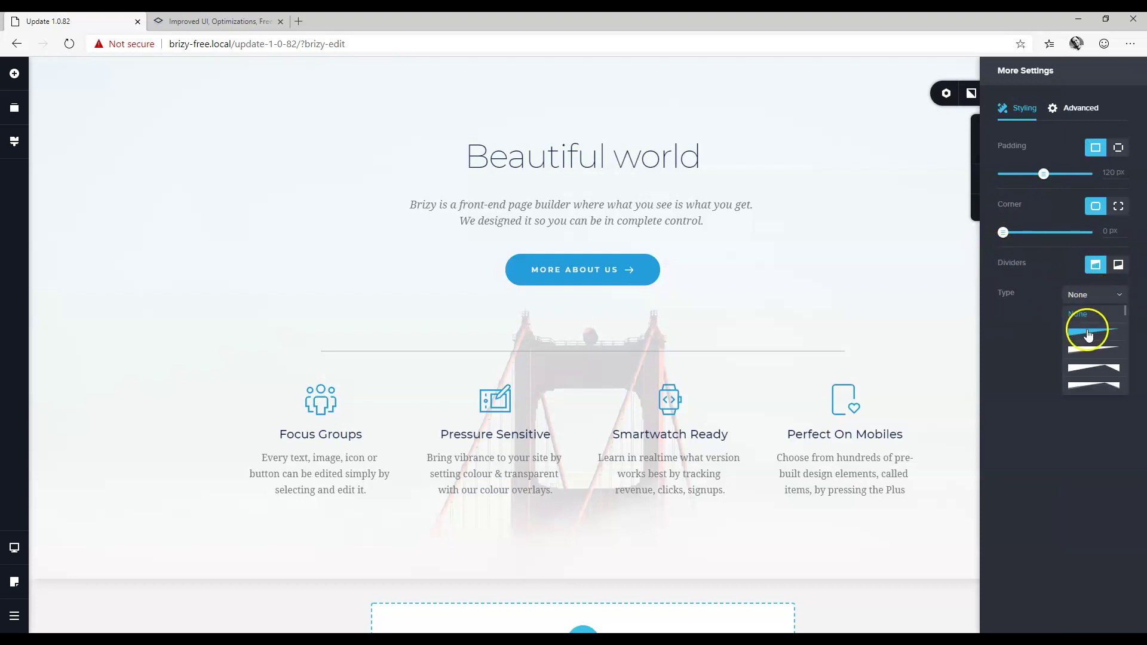
pyautogui.click(1088, 328)
pyautogui.click(1118, 265)
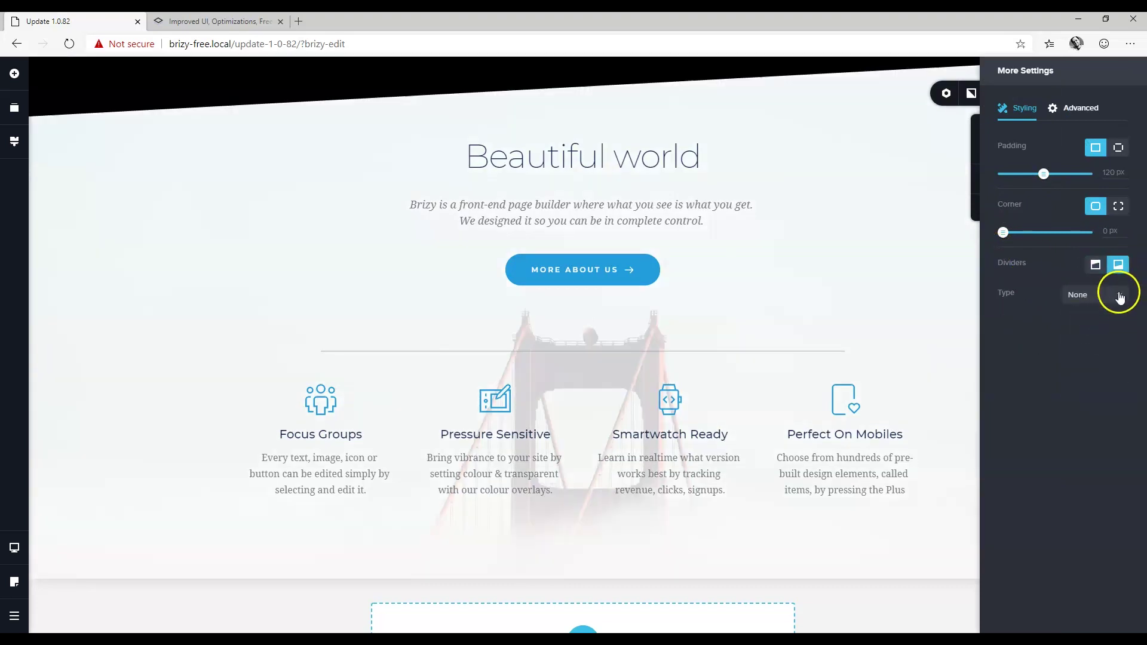
pyautogui.click(1117, 294)
pyautogui.click(1098, 357)
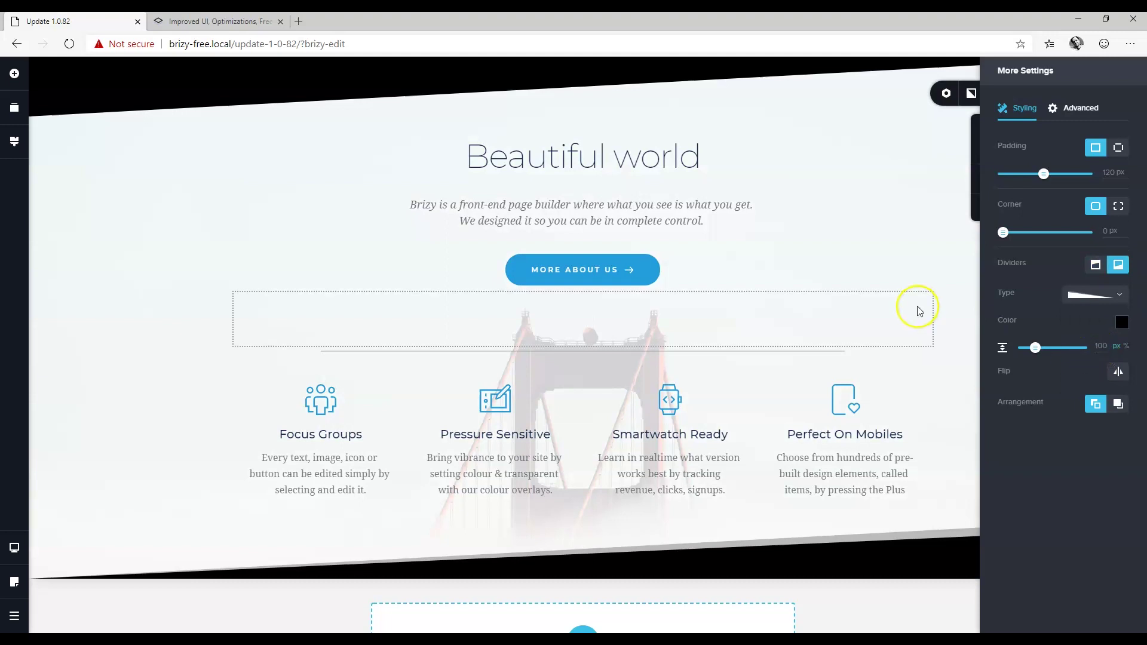
# Colour both the bottom and top slanted dividers blue
pyautogui.click(917, 308)
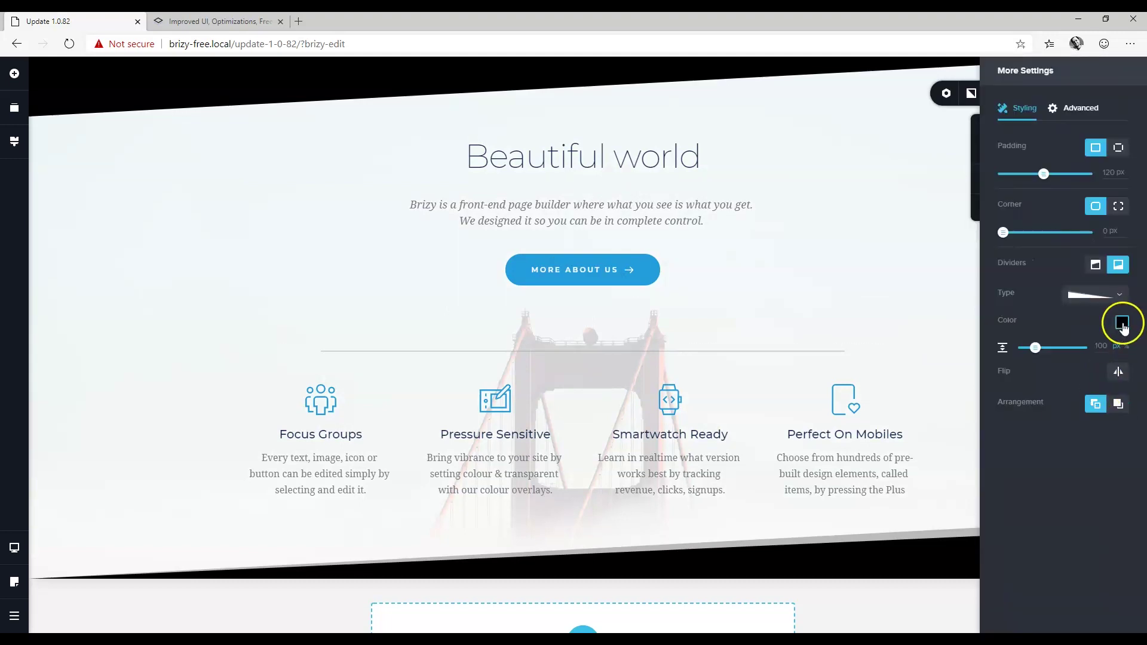
pyautogui.click(1122, 324)
pyautogui.click(1040, 447)
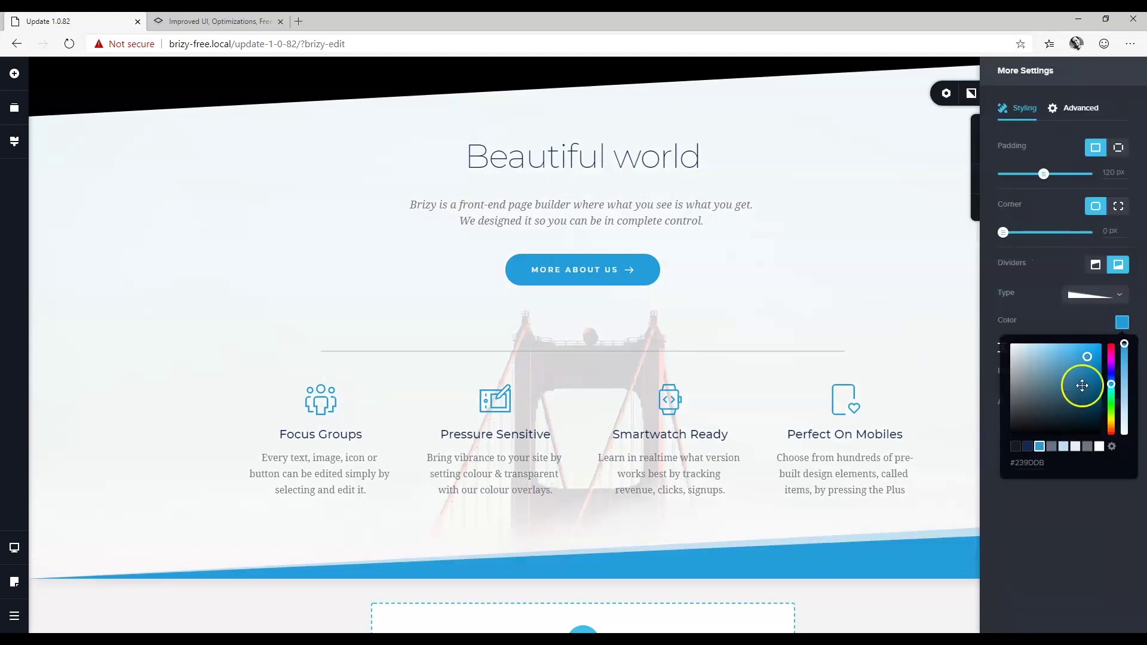
pyautogui.click(1096, 265)
pyautogui.click(1122, 322)
pyautogui.click(1050, 426)
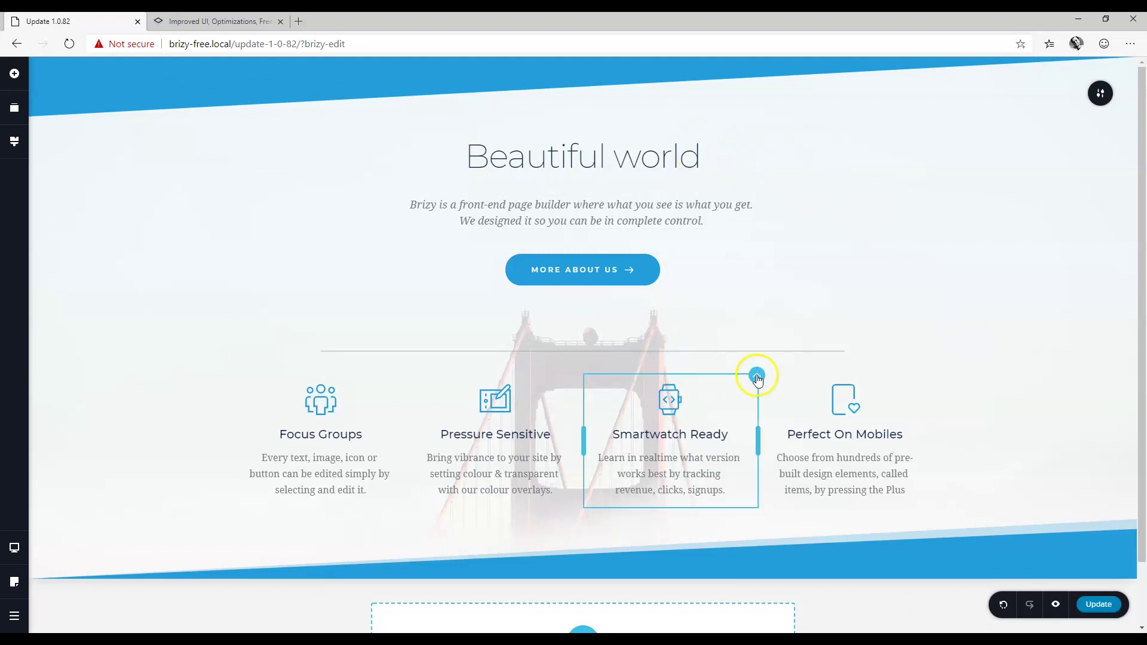
# Try a gradient overlay on the Smartwatch Ready column, then revert it to solid
pyautogui.click(756, 377)
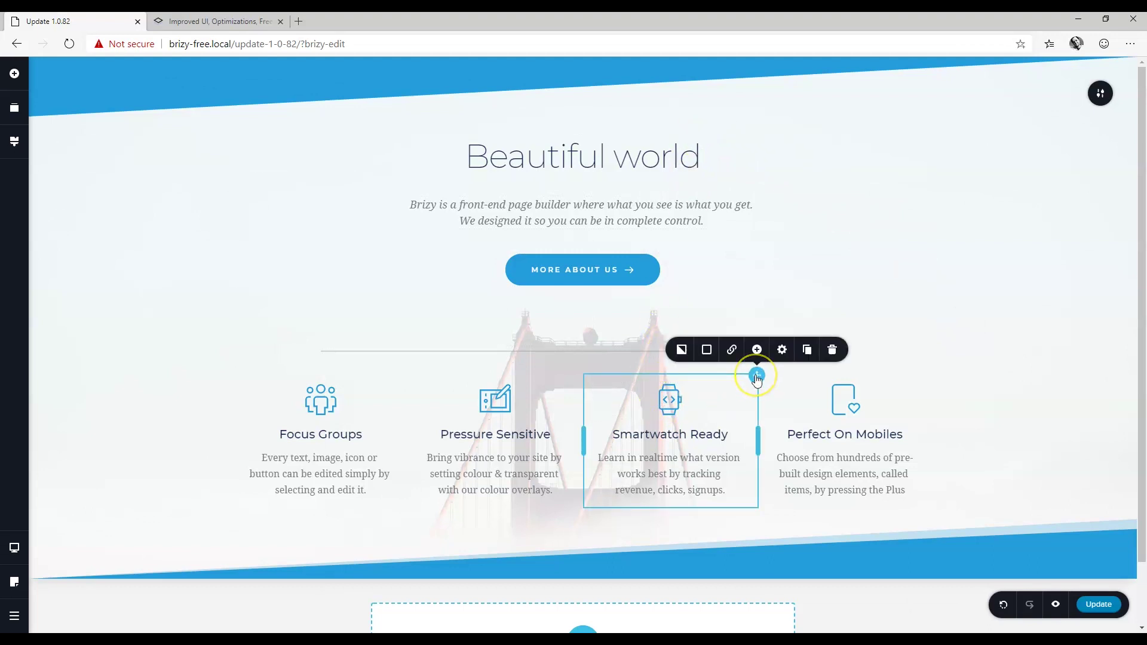
pyautogui.click(706, 350)
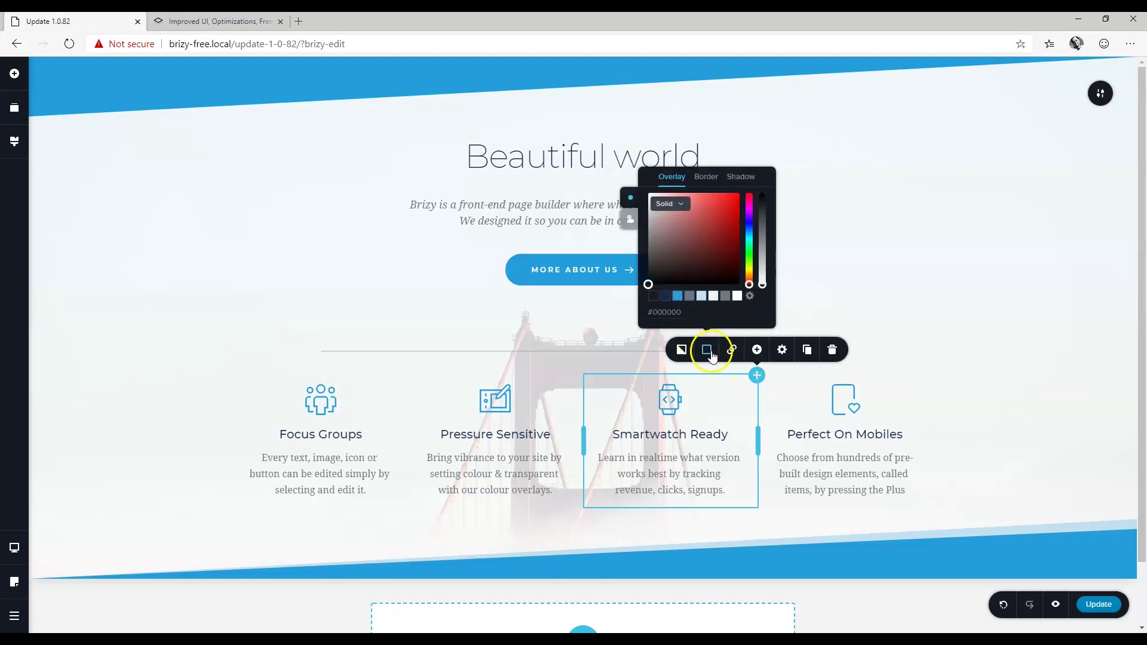
pyautogui.click(681, 205)
pyautogui.click(667, 236)
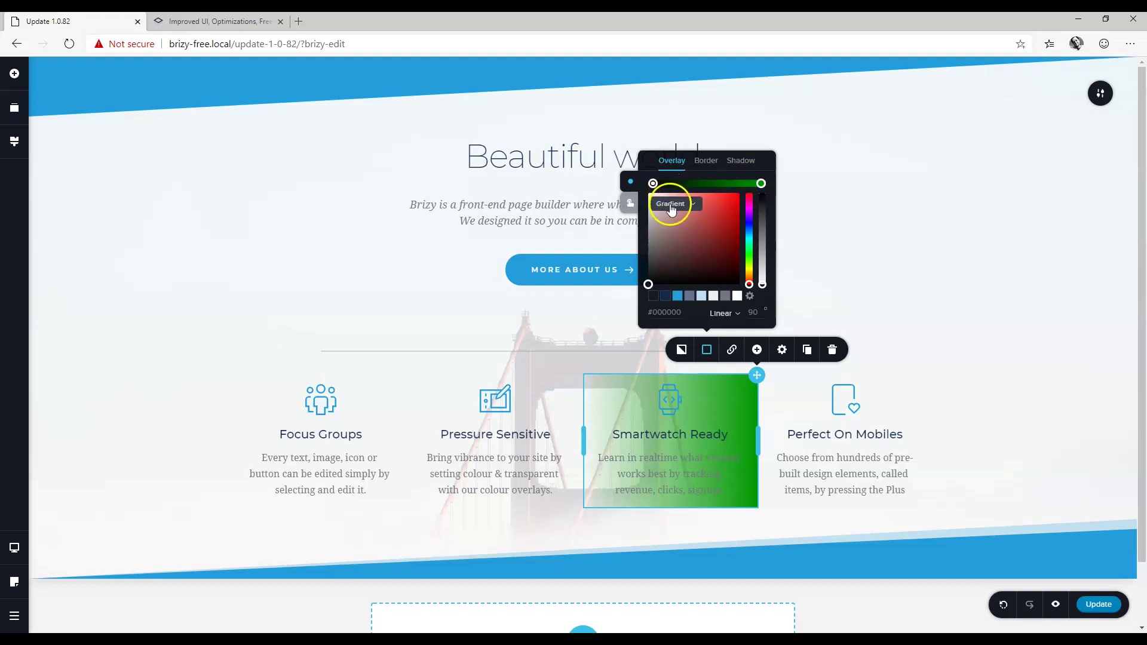
pyautogui.click(671, 205)
pyautogui.click(670, 224)
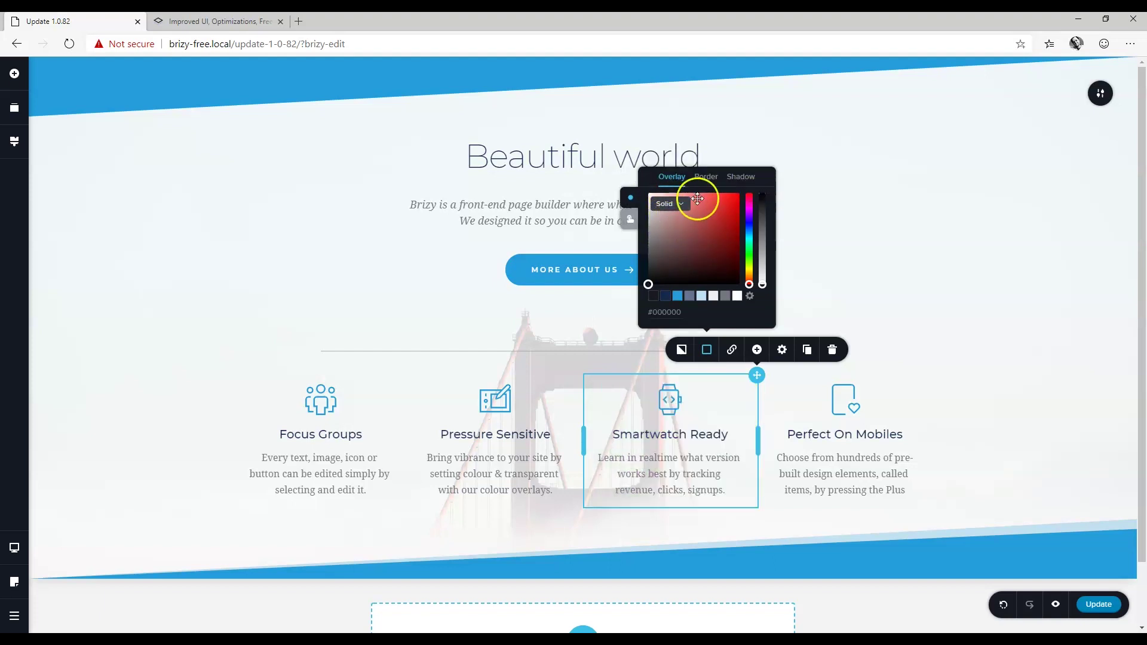
# Give the column a dotted border with top, right and bottom 0 and left 10
pyautogui.click(706, 181)
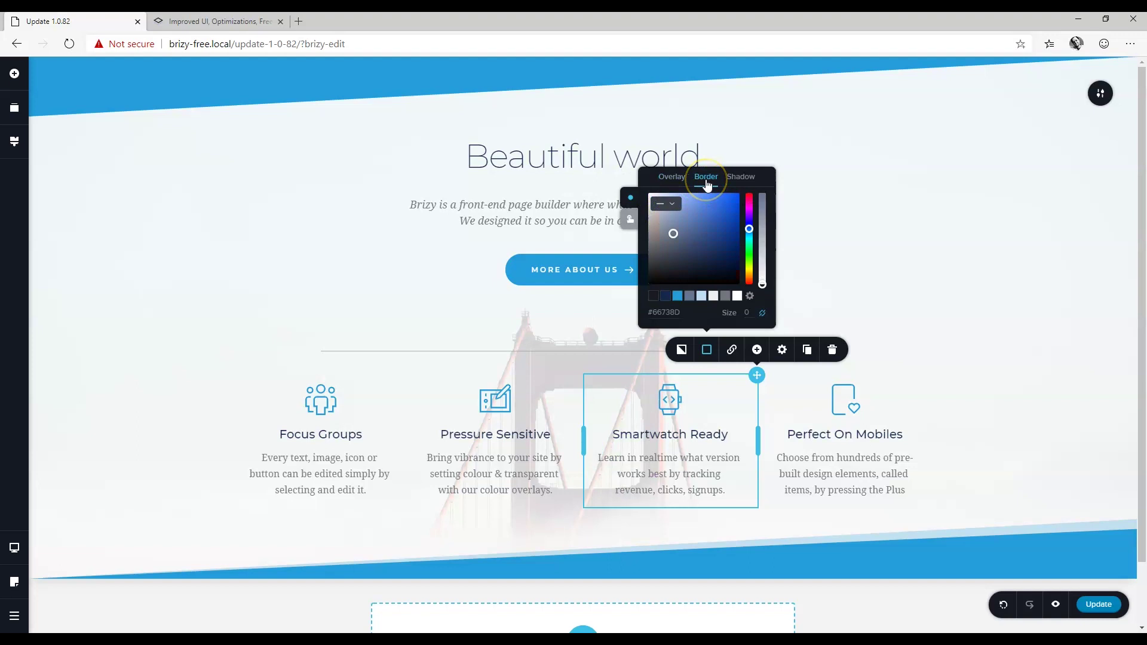
pyautogui.click(671, 203)
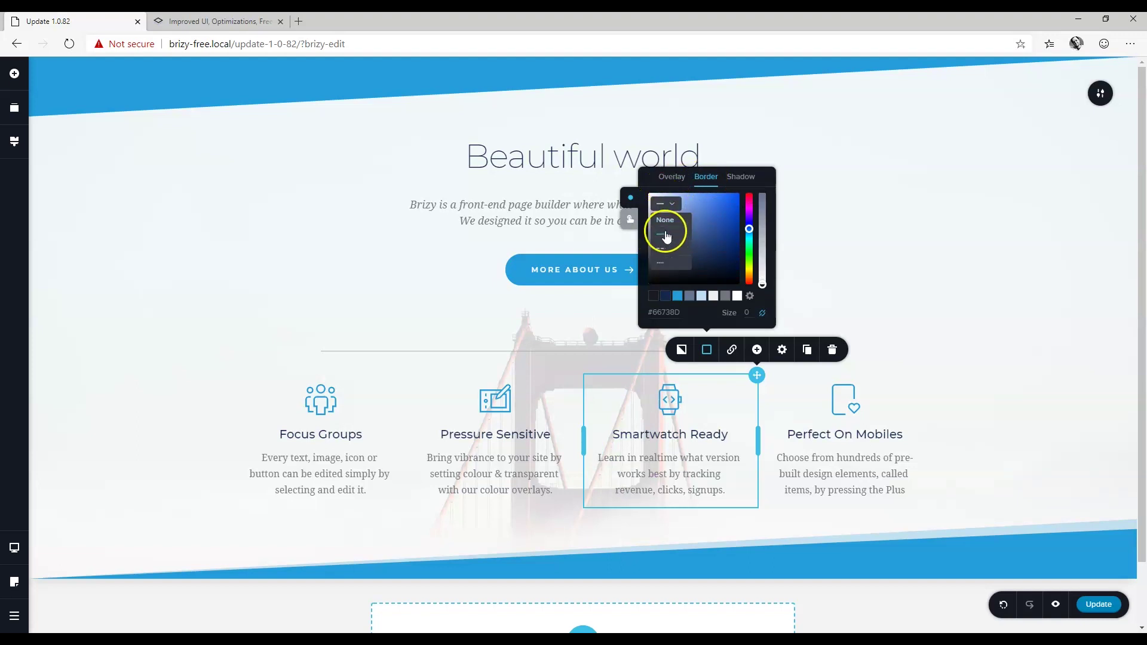
pyautogui.click(670, 262)
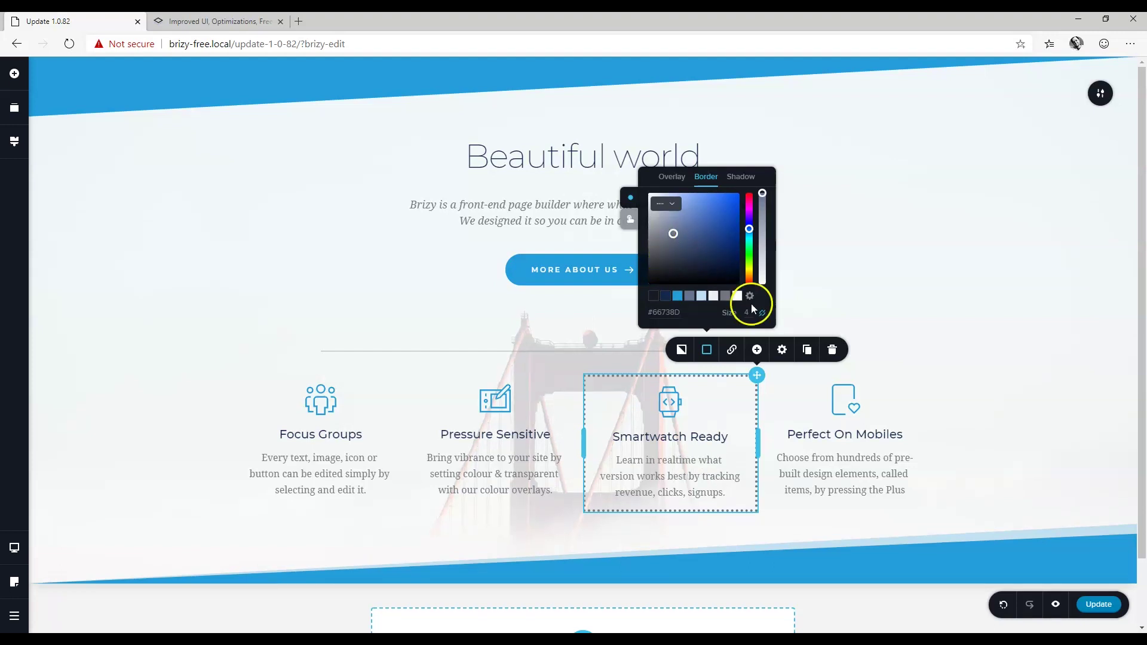
pyautogui.click(763, 314)
pyautogui.write('0')
pyautogui.press('Tab')
pyautogui.write('0')
pyautogui.press('Tab')
pyautogui.write('0')
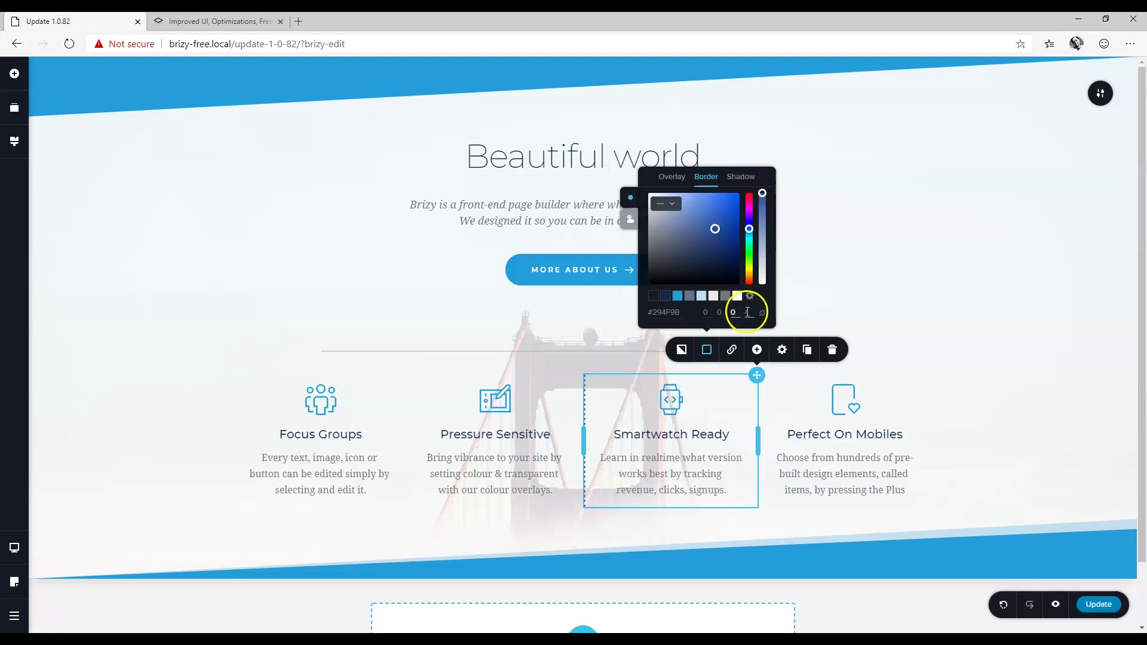
pyautogui.press('Tab')
pyautogui.write('10')
pyautogui.click(943, 363)
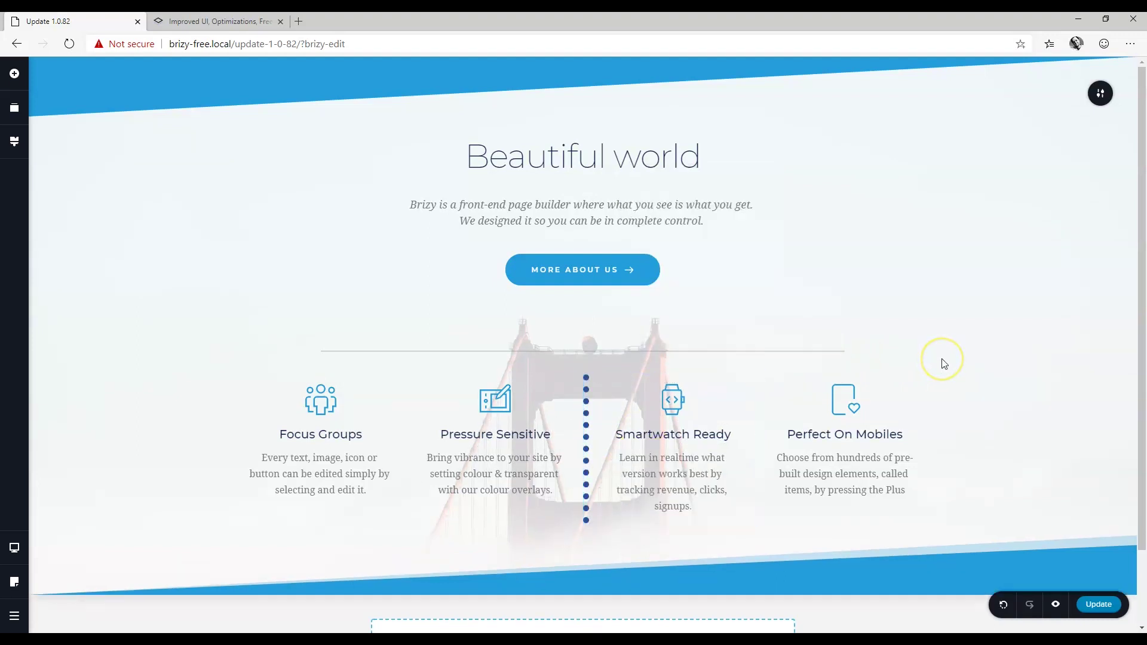
# Select the Smartwatch Ready column and browse its border, shadow and state colour options
pyautogui.click(708, 392)
pyautogui.click(706, 352)
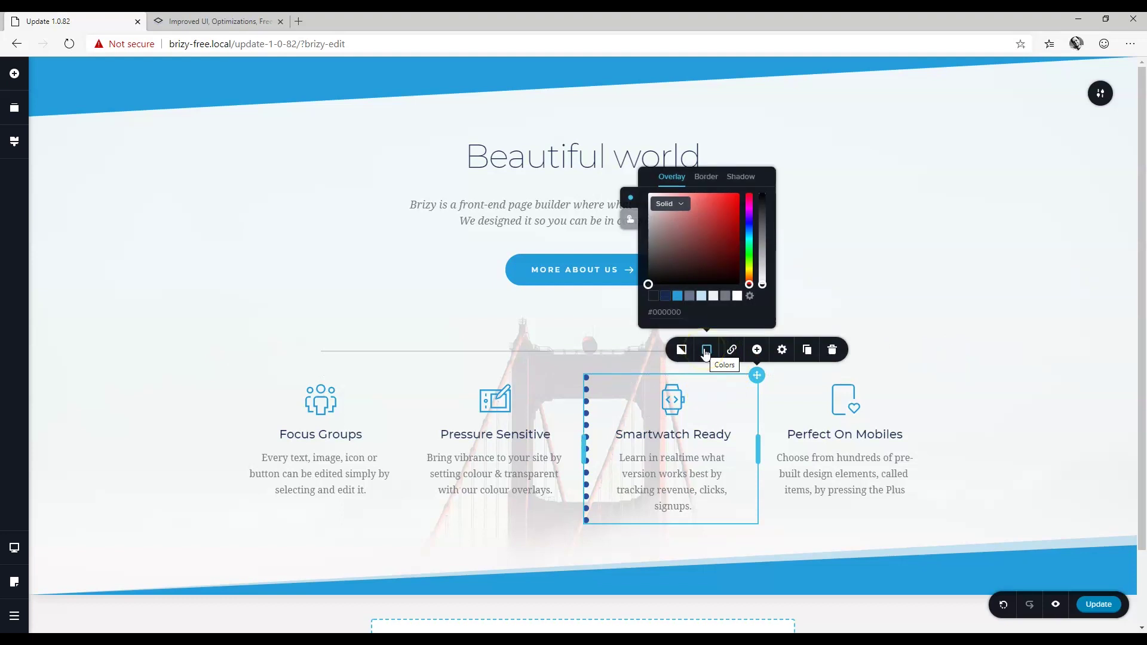
pyautogui.click(704, 177)
pyautogui.click(741, 177)
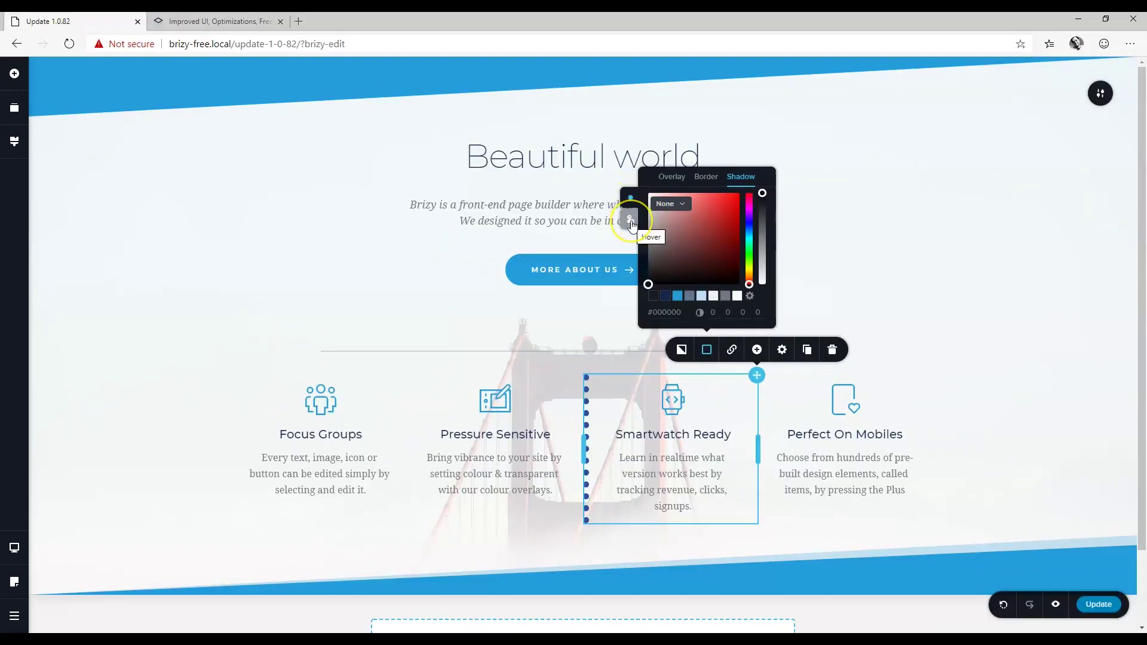
pyautogui.click(633, 198)
pyautogui.click(669, 178)
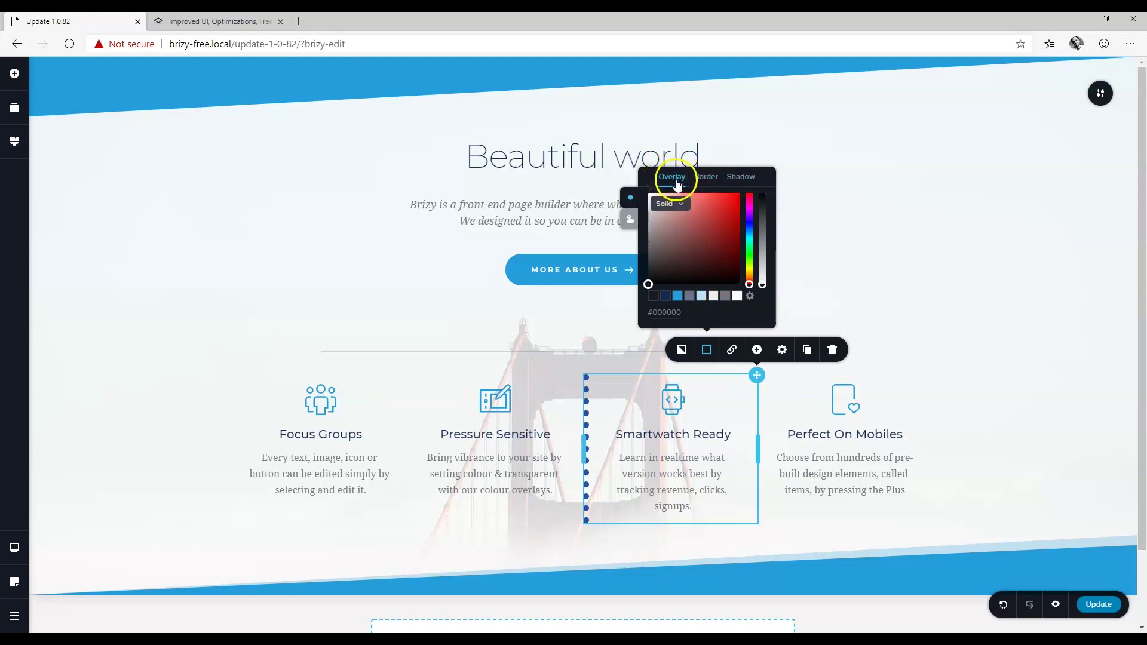
# Give the column a #66738D overlay at 59% opacity and compare Normal and Hover states
pyautogui.click(689, 297)
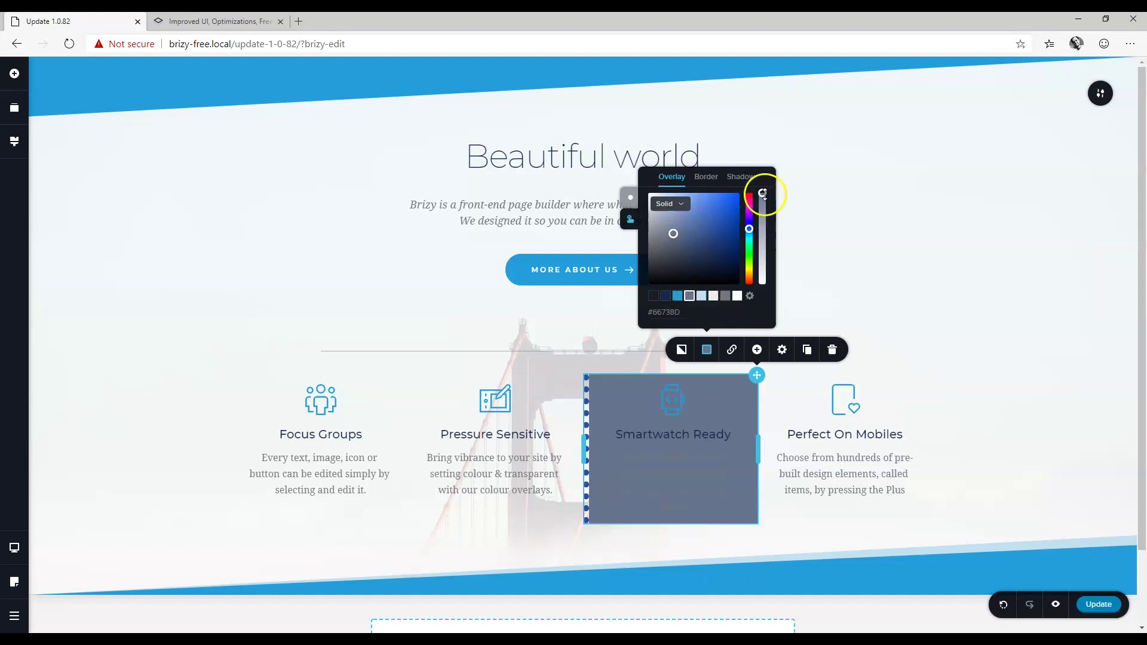
pyautogui.moveTo(762, 193); pyautogui.dragTo(758, 261)
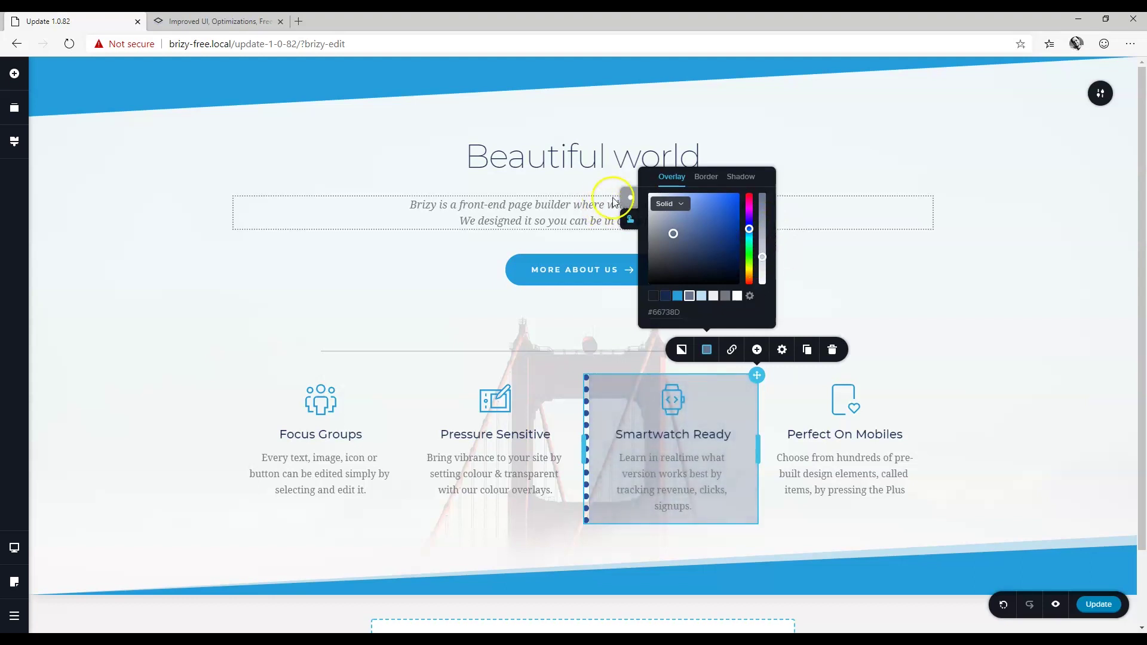
pyautogui.click(631, 199)
pyautogui.click(630, 206)
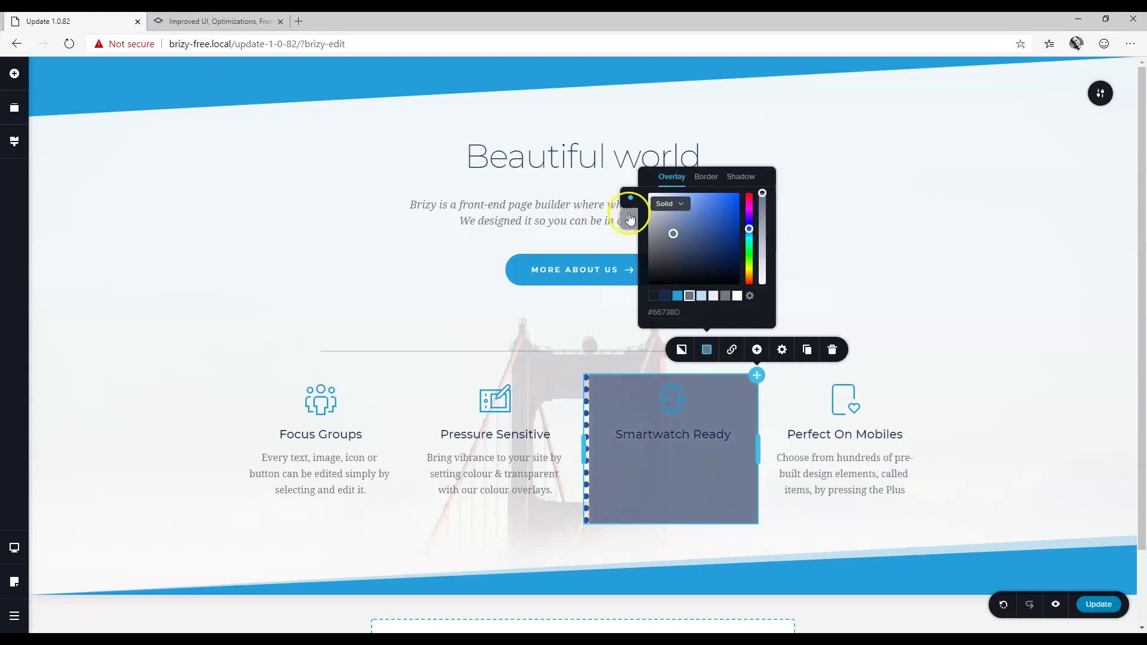
pyautogui.click(630, 206)
pyautogui.click(631, 209)
pyautogui.click(632, 215)
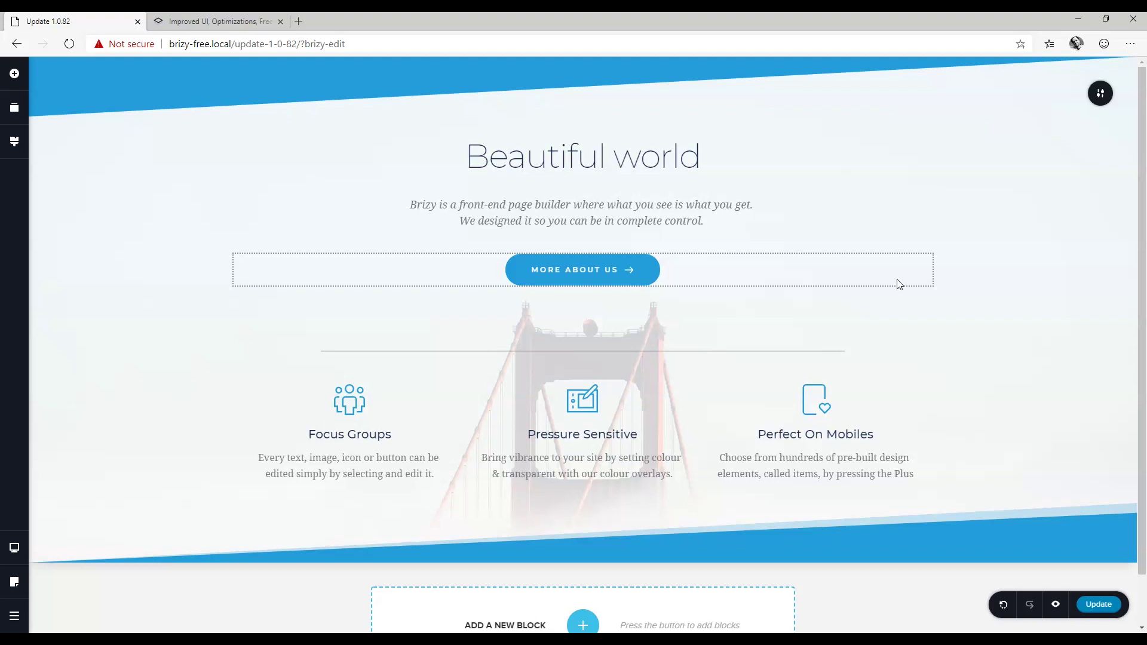
# Enlarge the Pressure Sensitive heading's font and give it a gradient fill
pyautogui.click(593, 438)
pyautogui.click(593, 437)
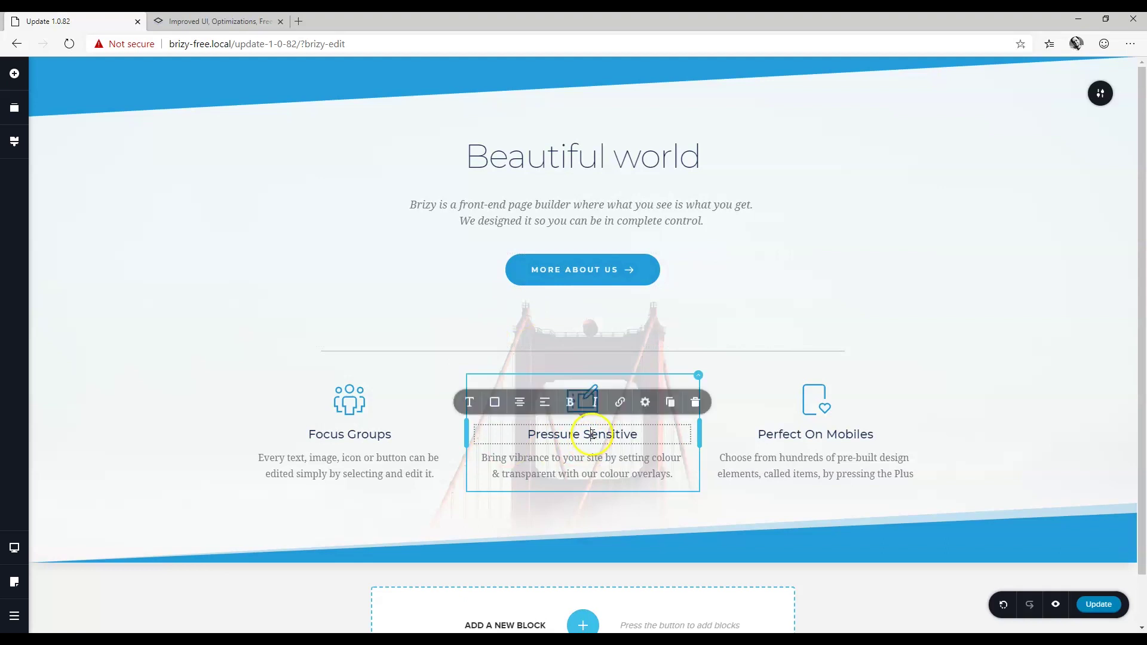
pyautogui.click(464, 406)
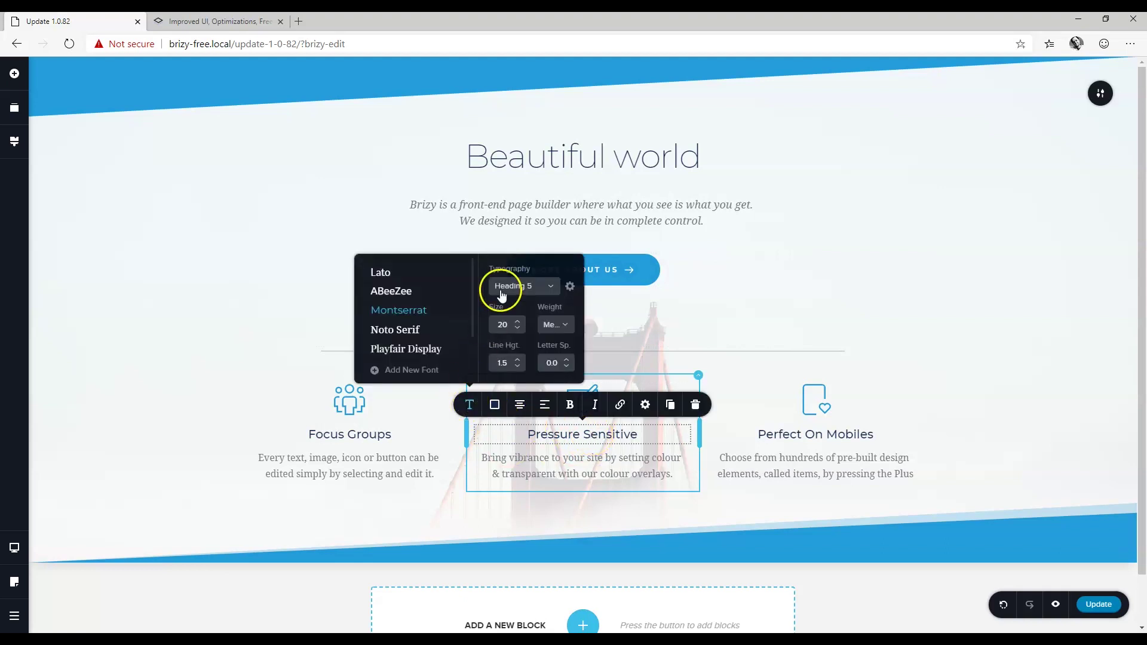
pyautogui.click(517, 322)
pyautogui.click(518, 322)
pyautogui.click(517, 322)
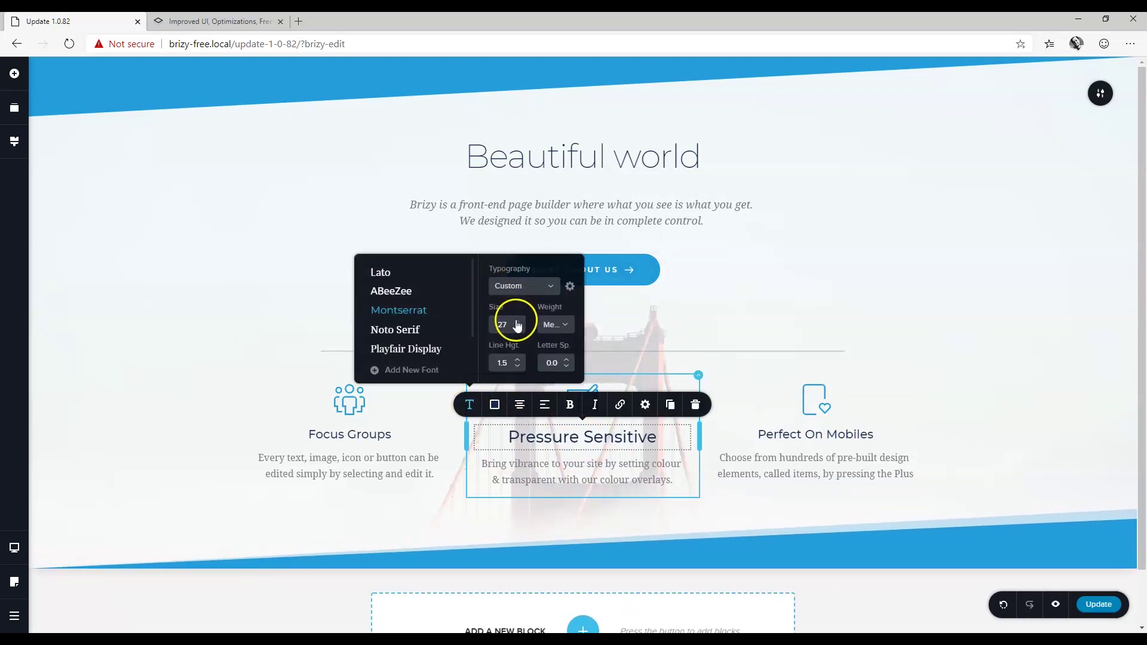
pyautogui.click(517, 322)
pyautogui.click(518, 322)
pyautogui.click(494, 405)
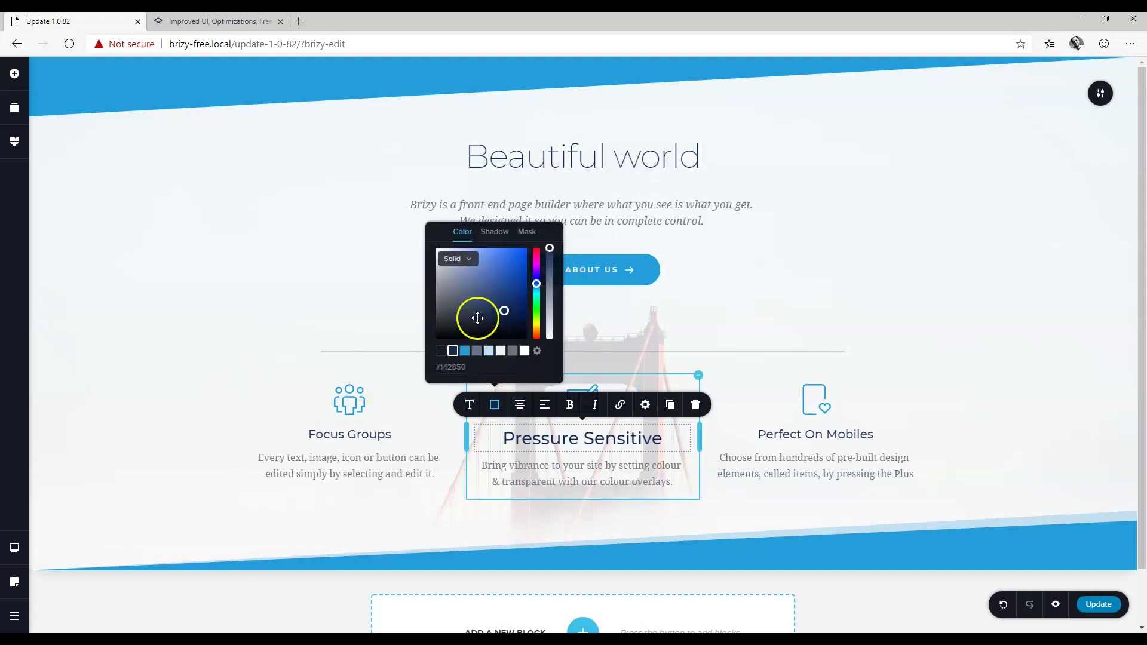
pyautogui.click(458, 259)
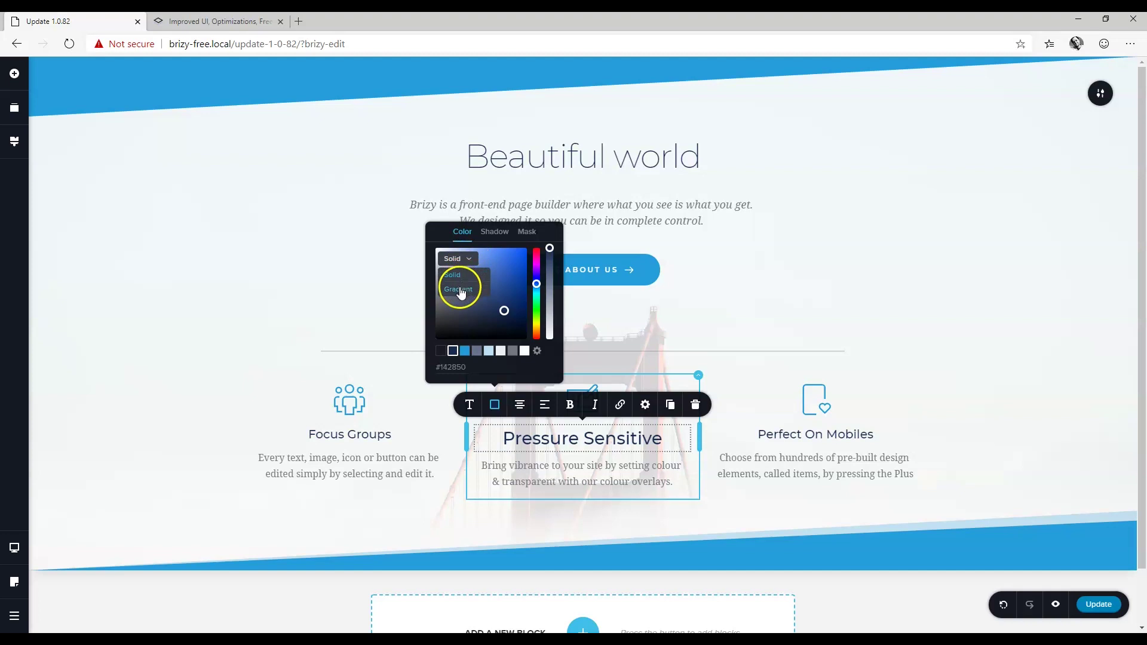
pyautogui.click(465, 275)
# Set the heading to Black weight, size 55 and line height 1.0
pyautogui.click(470, 407)
pyautogui.click(471, 407)
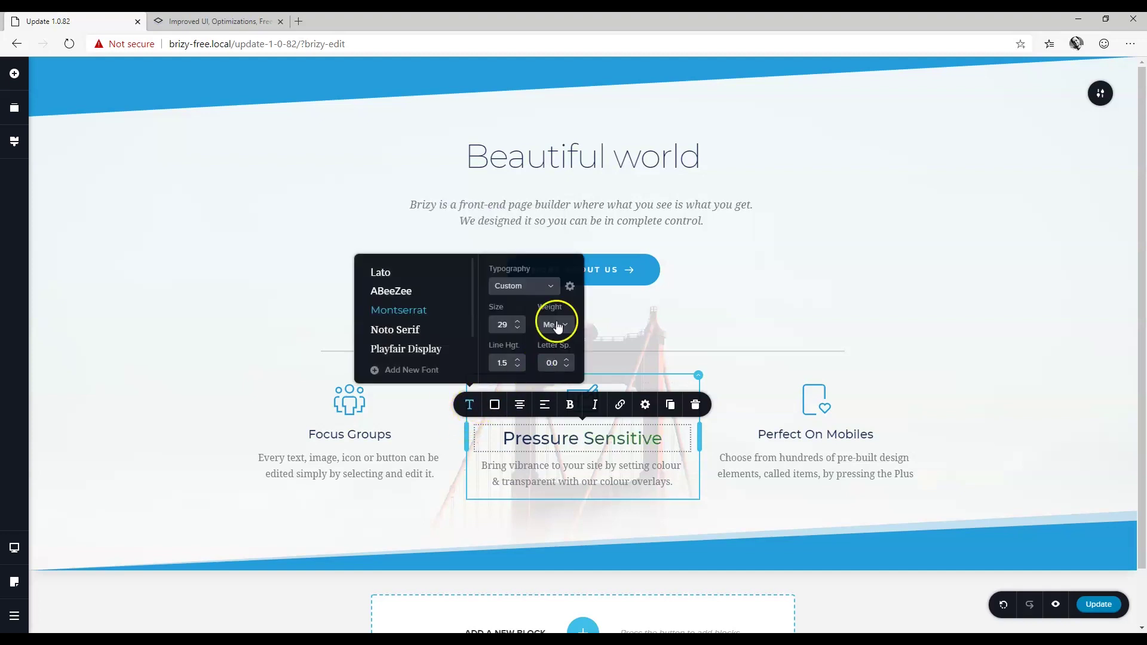
pyautogui.click(557, 323)
pyautogui.scroll(-2, 552, 379)
pyautogui.click(553, 416)
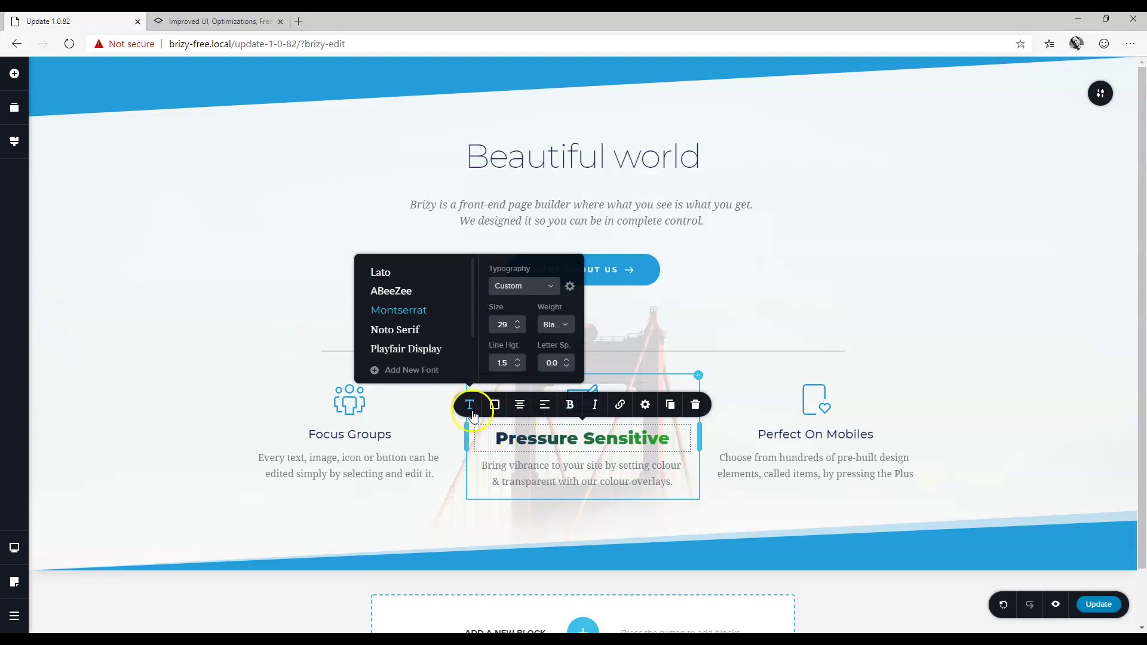
pyautogui.click(518, 321)
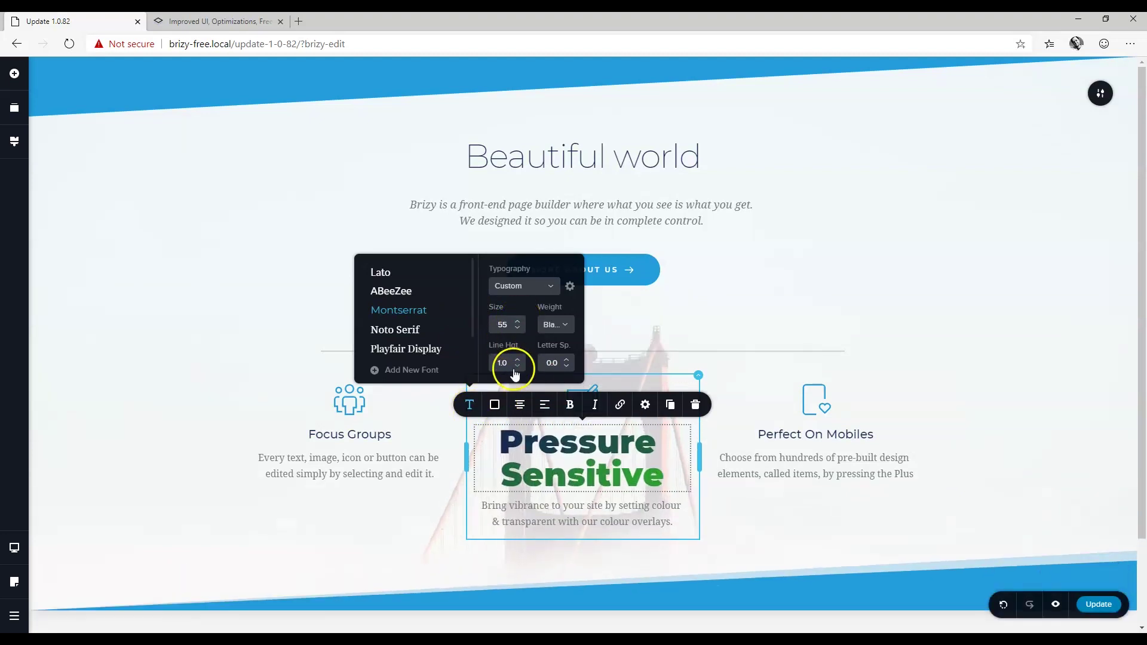
pyautogui.scroll(-2, 523, 365)
pyautogui.click(495, 296)
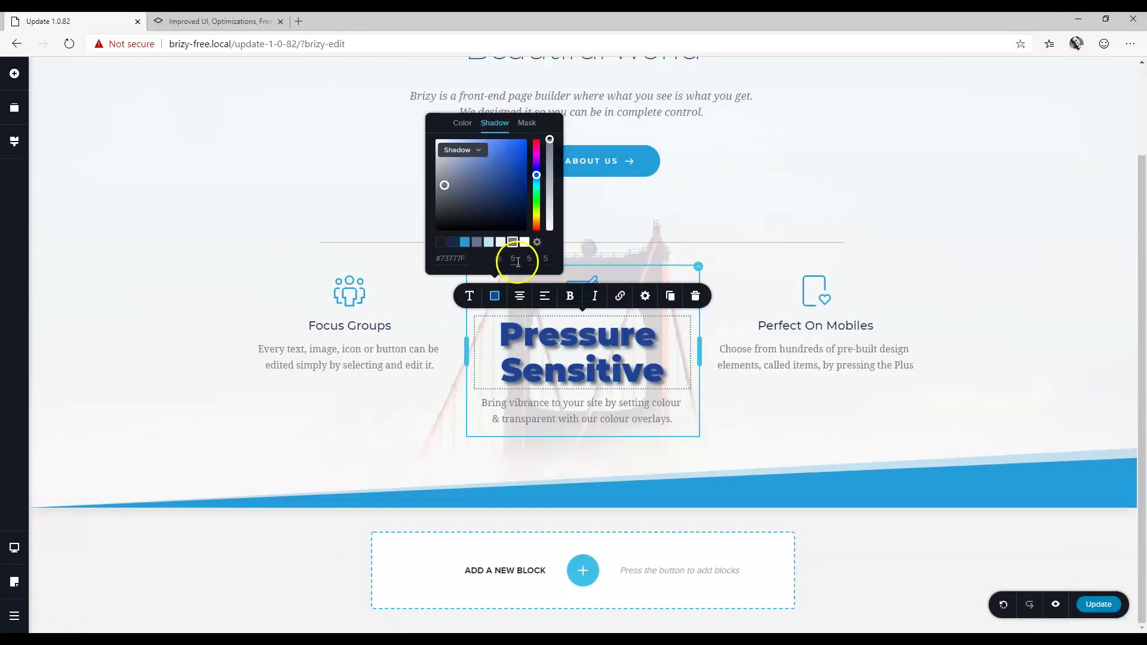
# Set the heading's text shadow values to 5
pyautogui.click(517, 258)
pyautogui.click(534, 258)
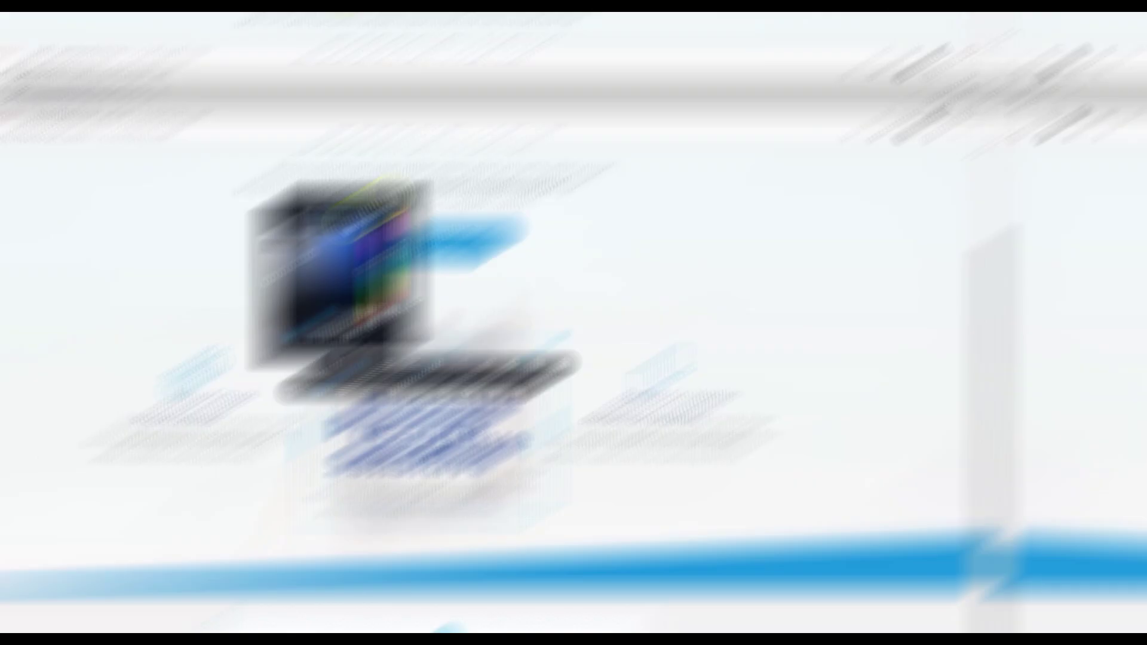
# Mask the heading's text with the colourful wave image from the Media Library
pyautogui.click(526, 123)
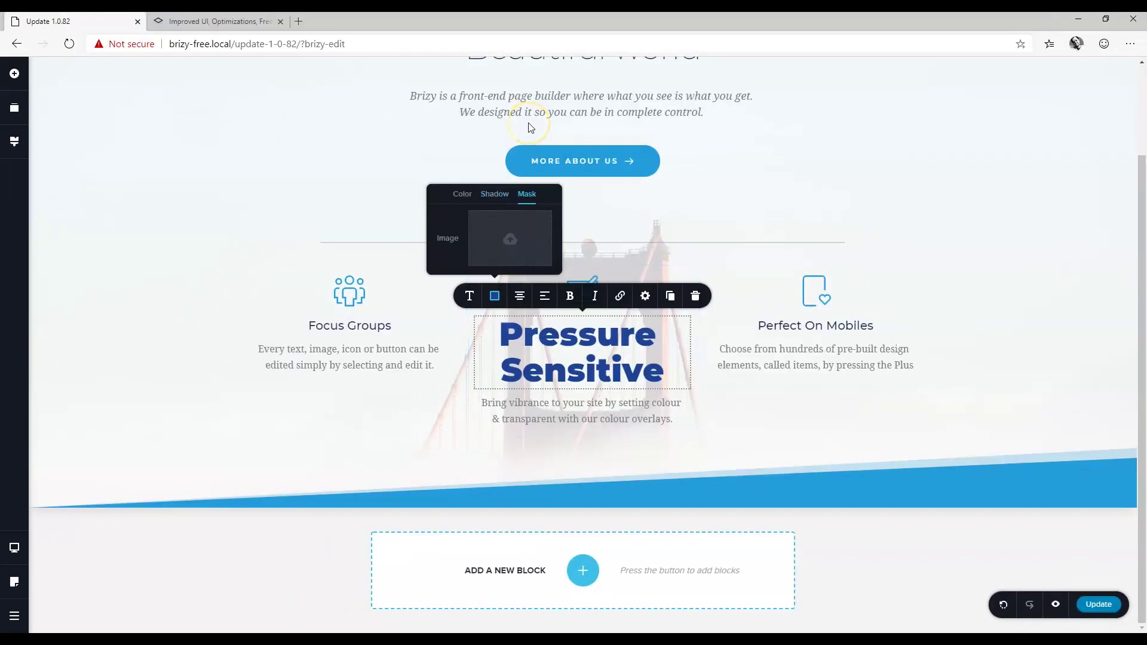
pyautogui.click(519, 239)
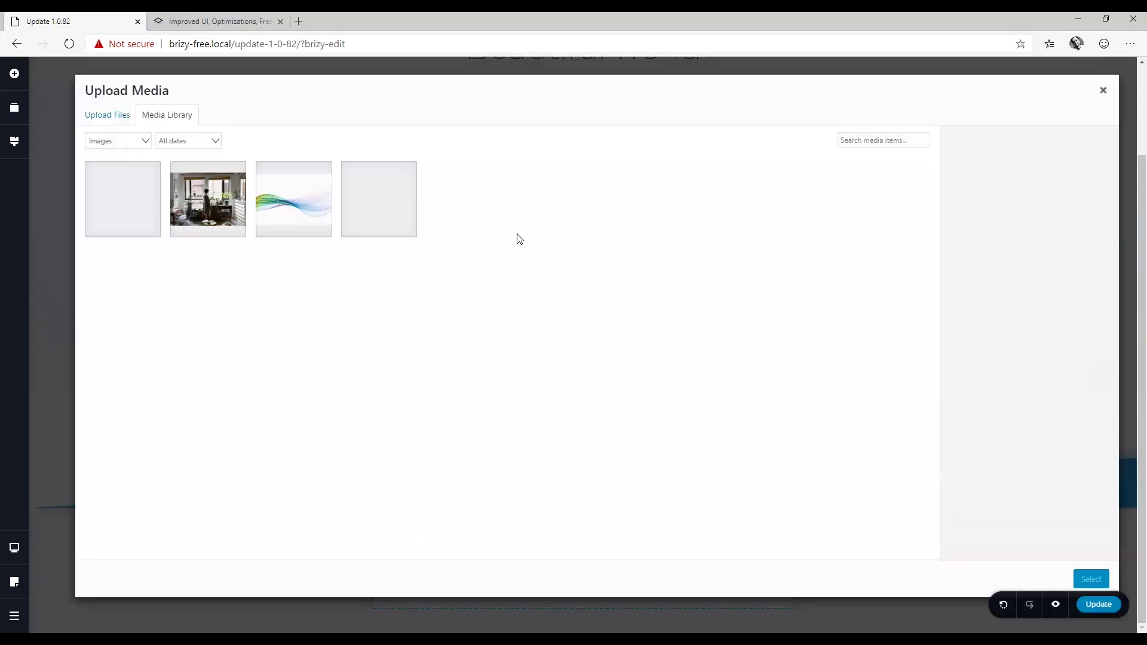
pyautogui.click(293, 199)
pyautogui.click(1092, 577)
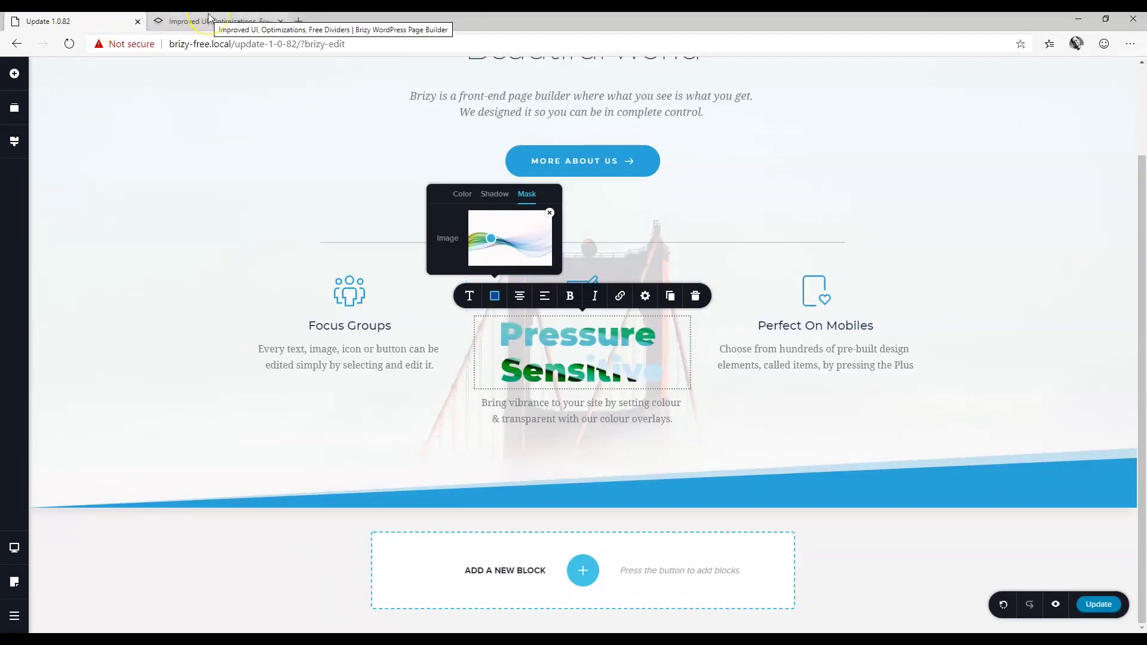
# Read the Brizy Free 1.0.82 blog post down to its Conclusions section
pyautogui.click(208, 17)
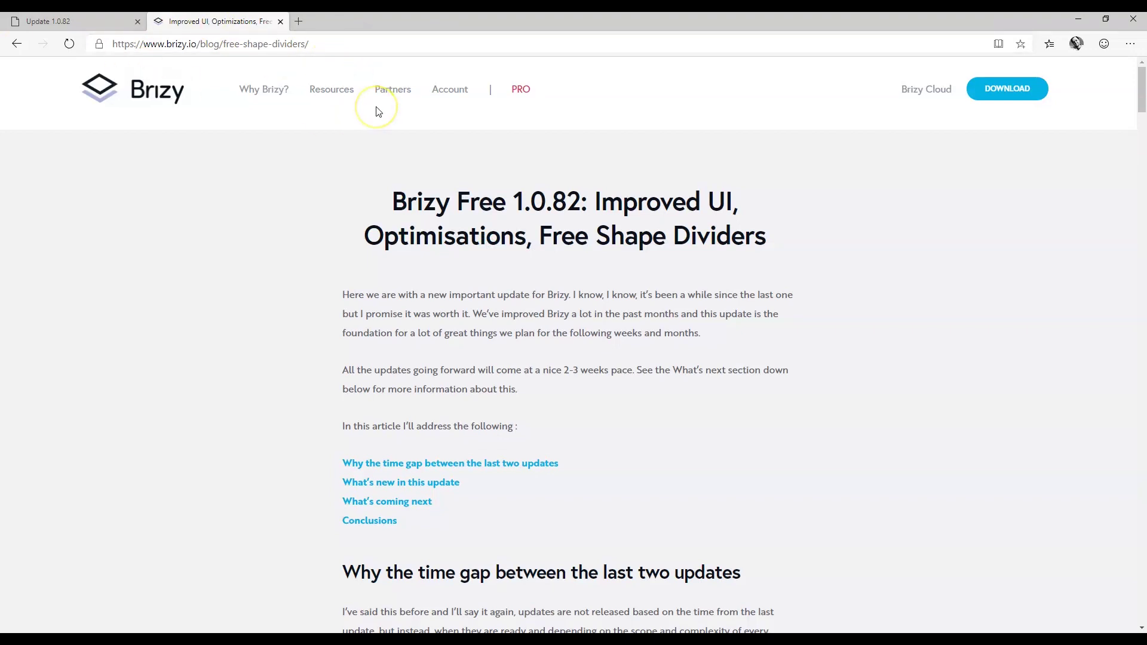
pyautogui.scroll(-10, 378, 111)
pyautogui.scroll(-12, 378, 112)
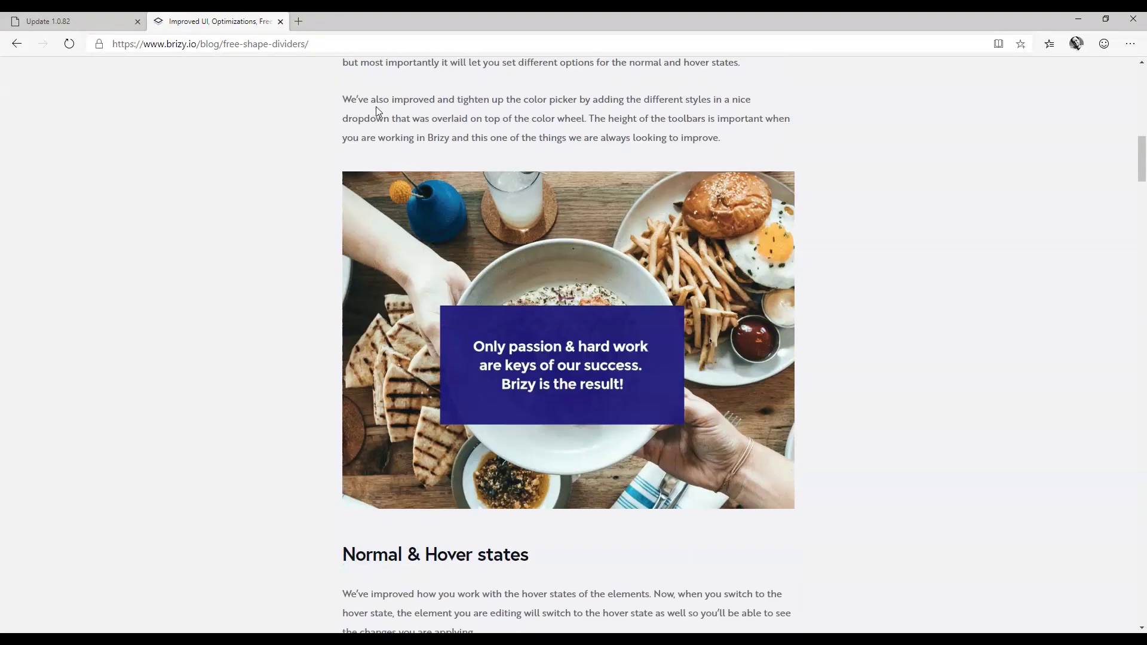
pyautogui.scroll(-10, 377, 112)
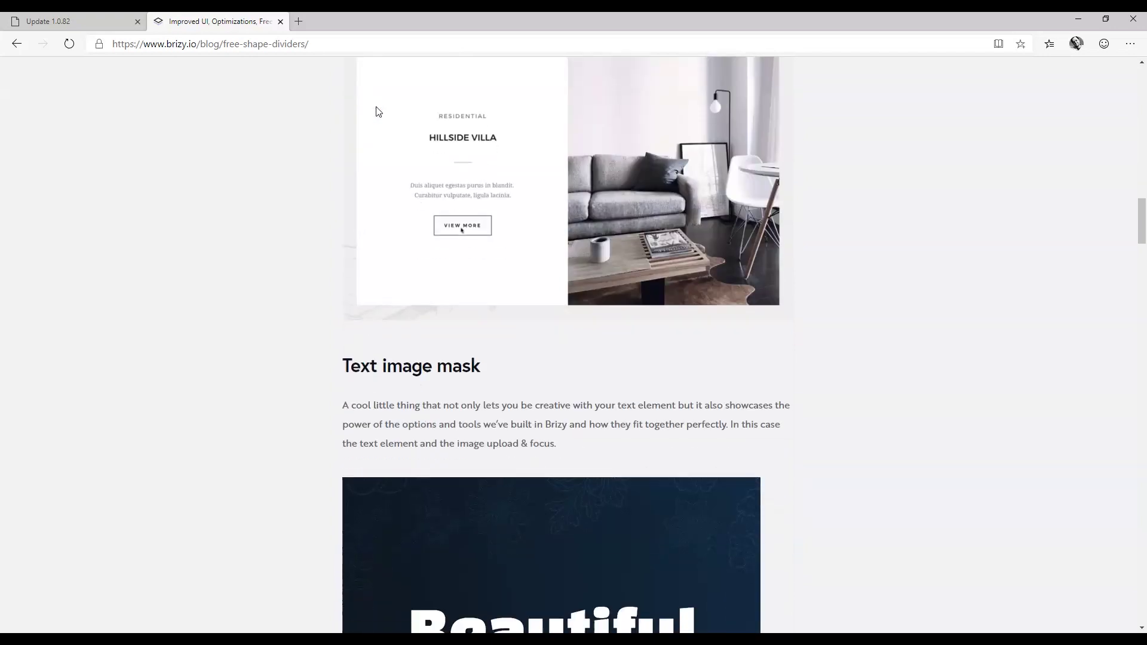
pyautogui.scroll(-10, 383, 106)
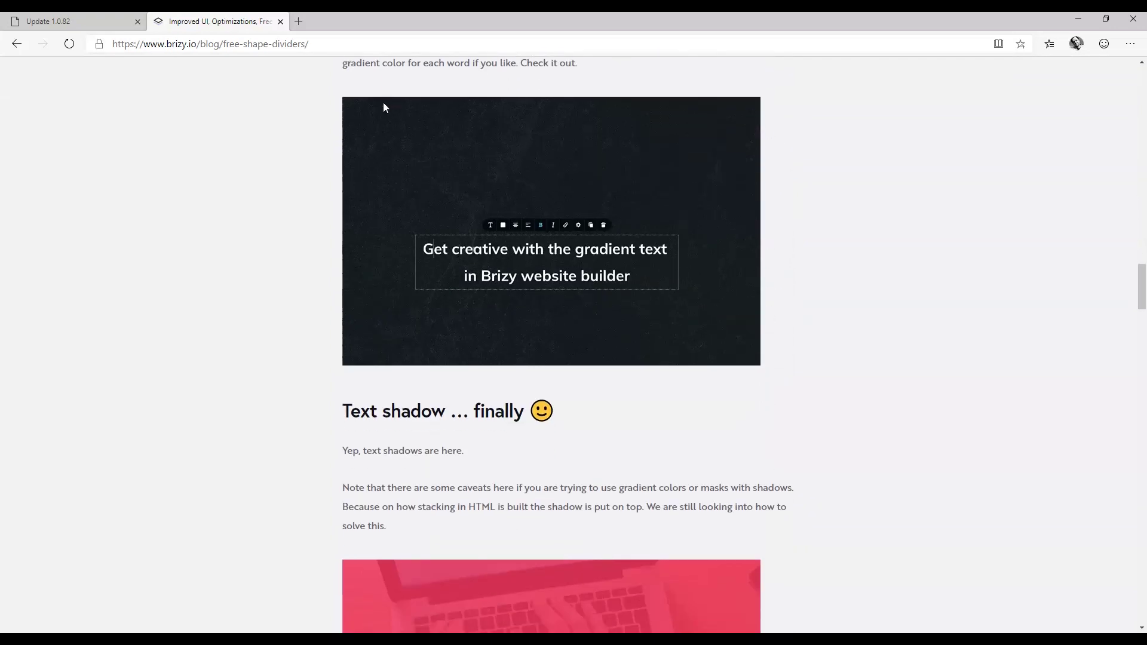
pyautogui.scroll(-12, 384, 107)
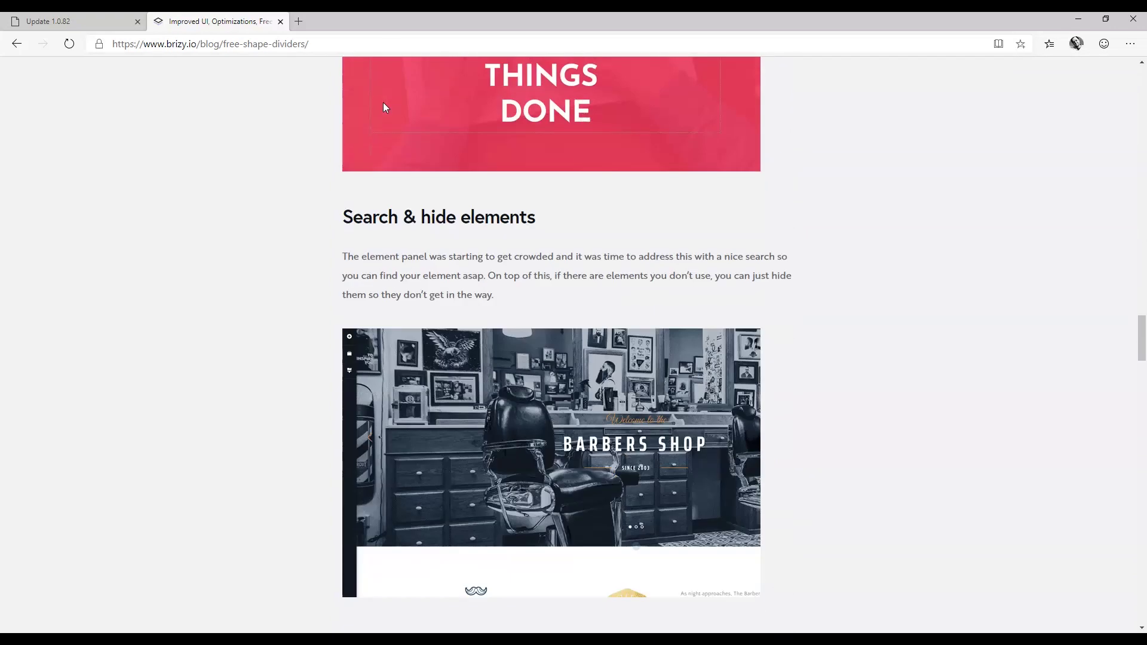
pyautogui.scroll(-10, 385, 103)
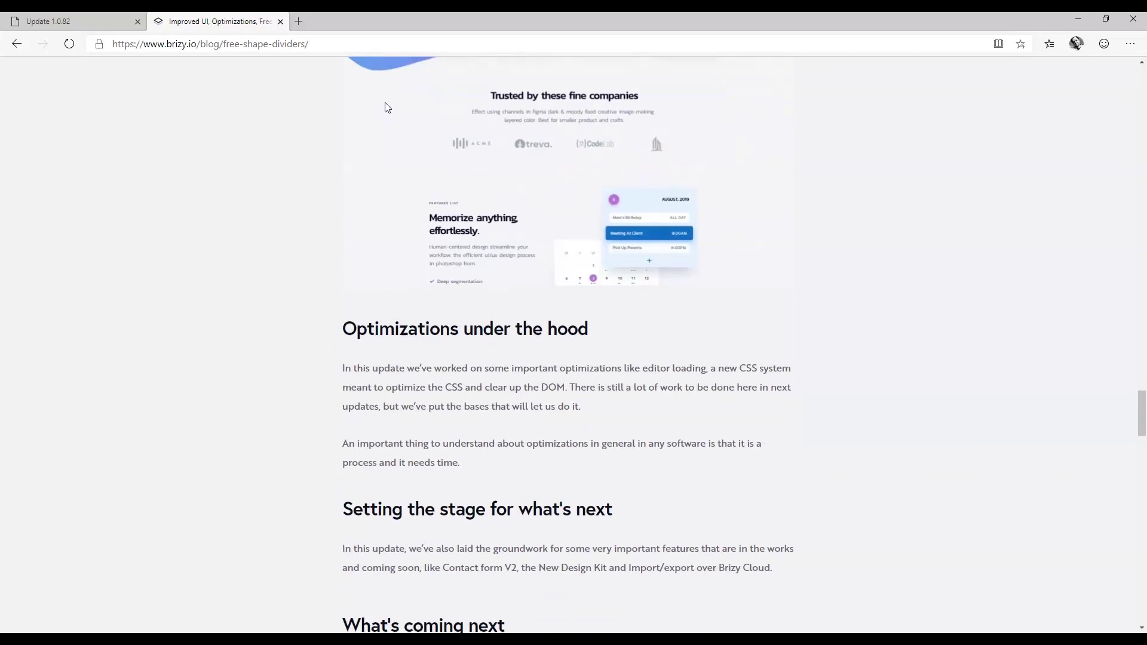
pyautogui.scroll(-10, 385, 107)
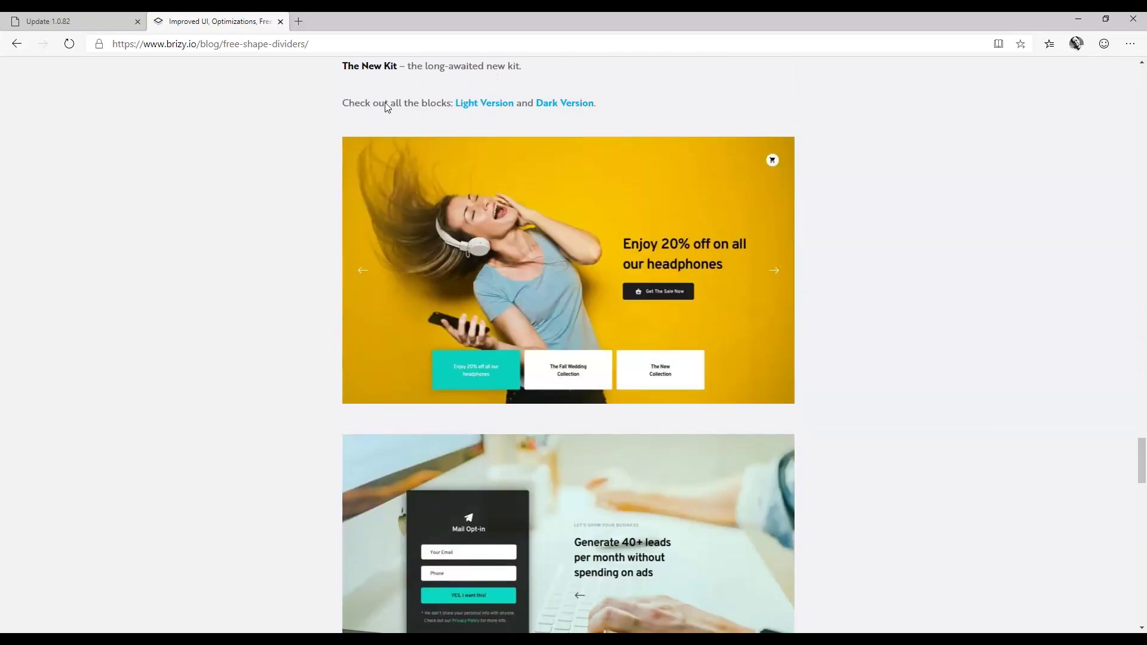
pyautogui.scroll(-8, 385, 102)
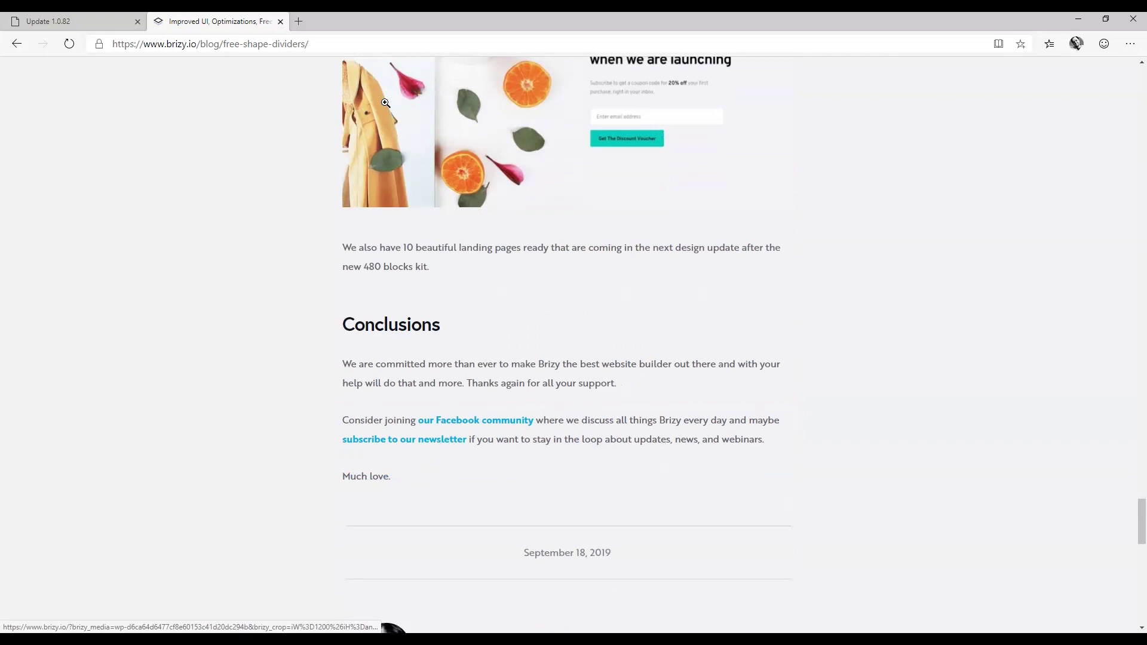